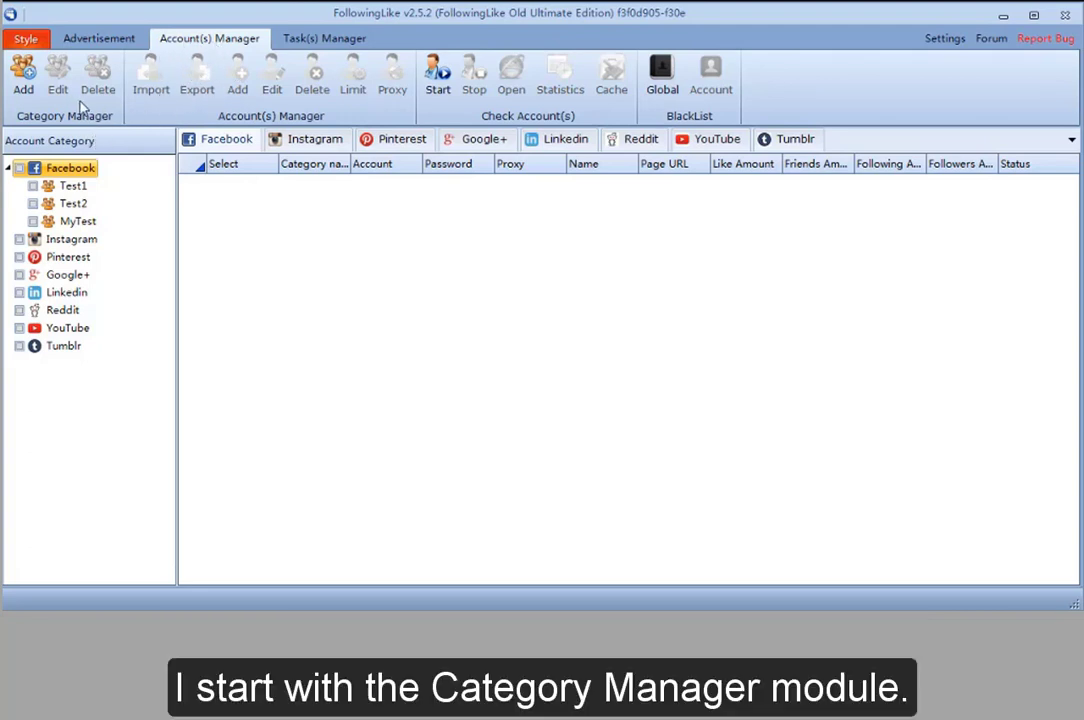
Create a category named 'Test' under Facebook with Category Manager's Add
left_click(60, 169)
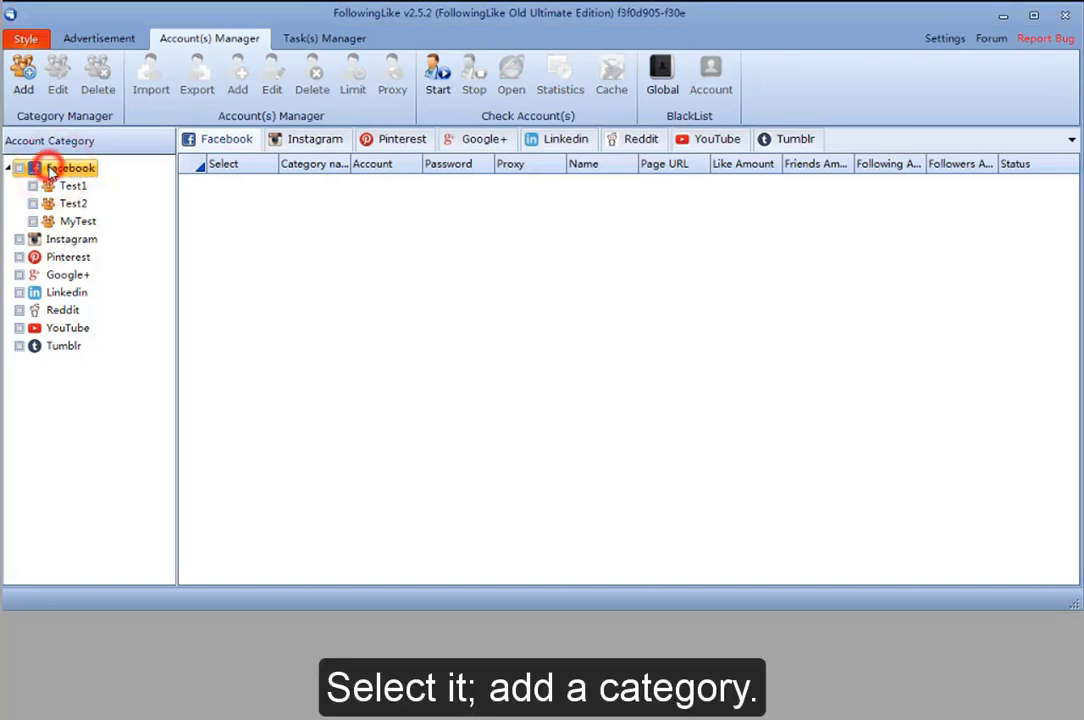
left_click(24, 80)
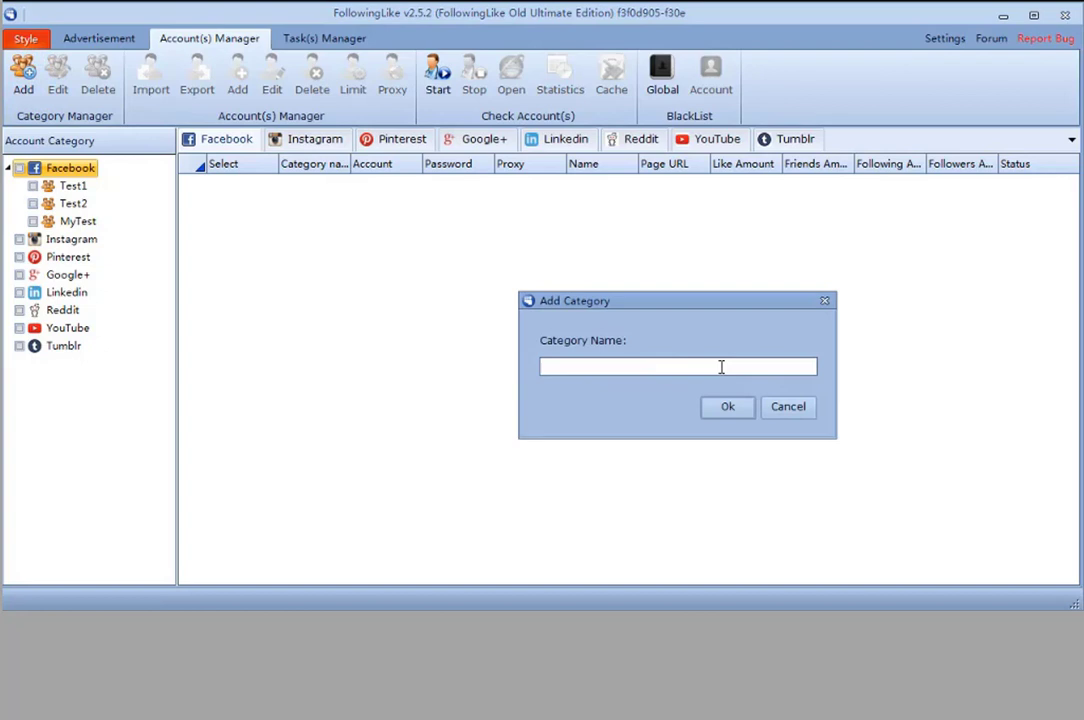
type("Tes")
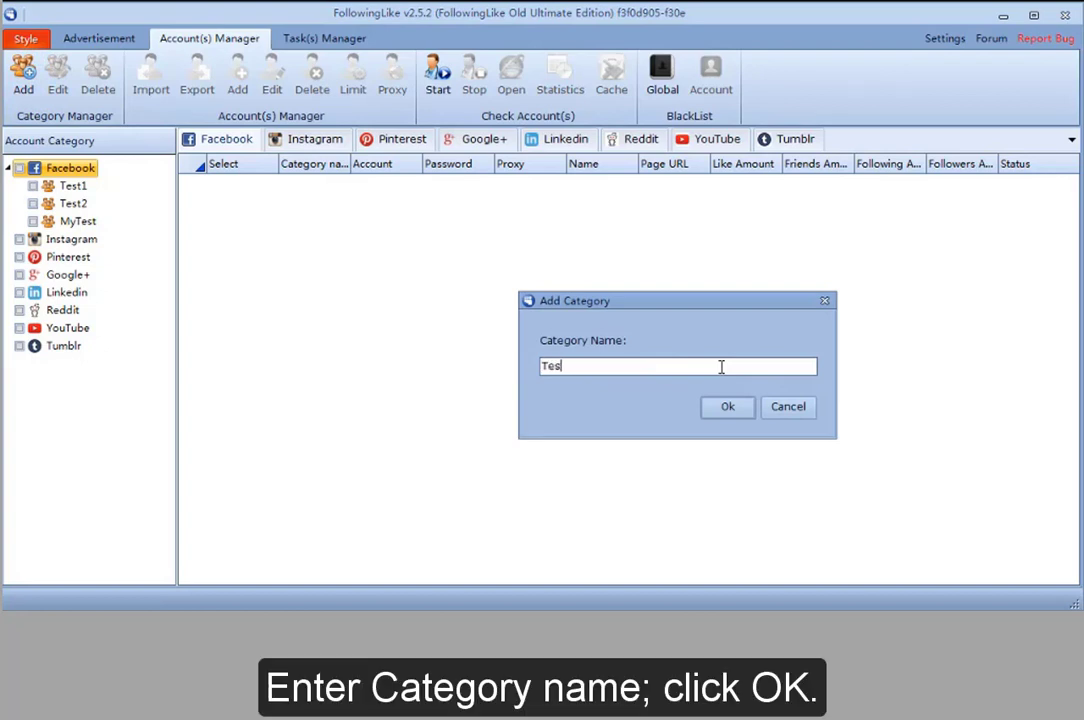
type("t")
left_click(731, 408)
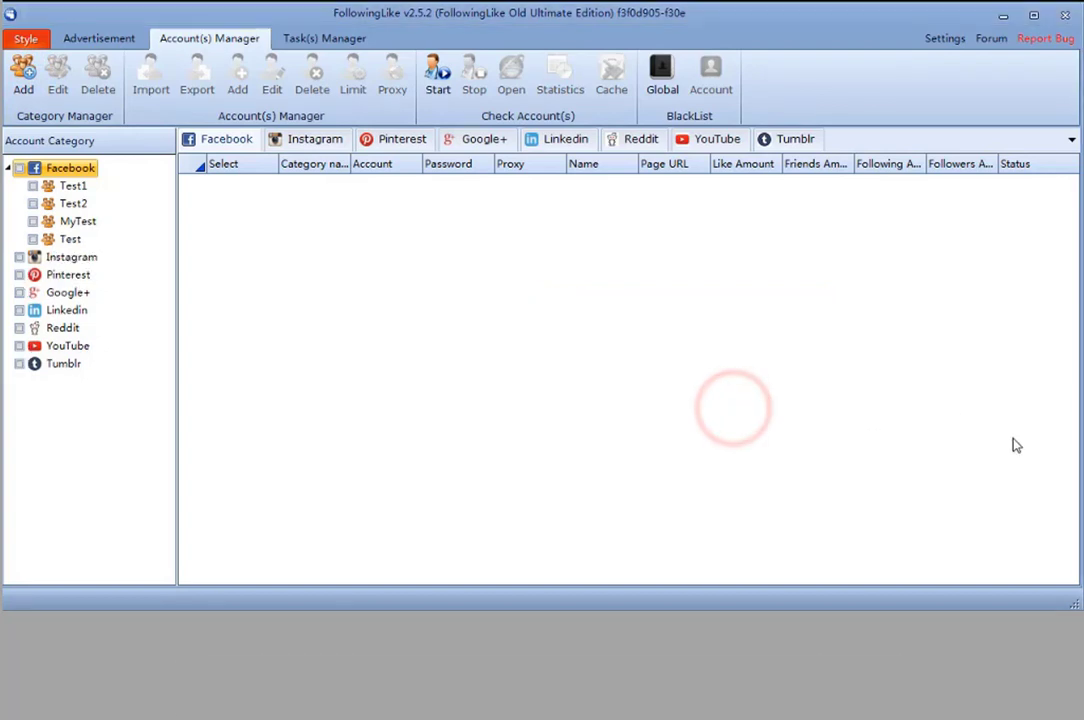
Rename the Test category to 'Test0'
left_click(66, 239)
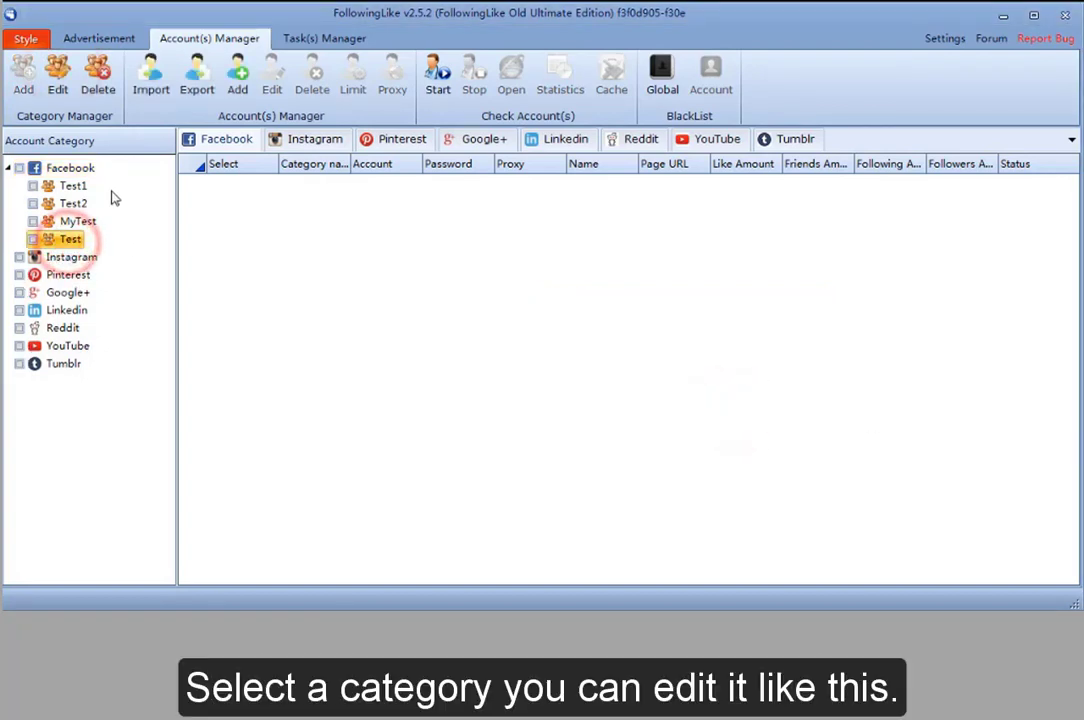
left_click(56, 80)
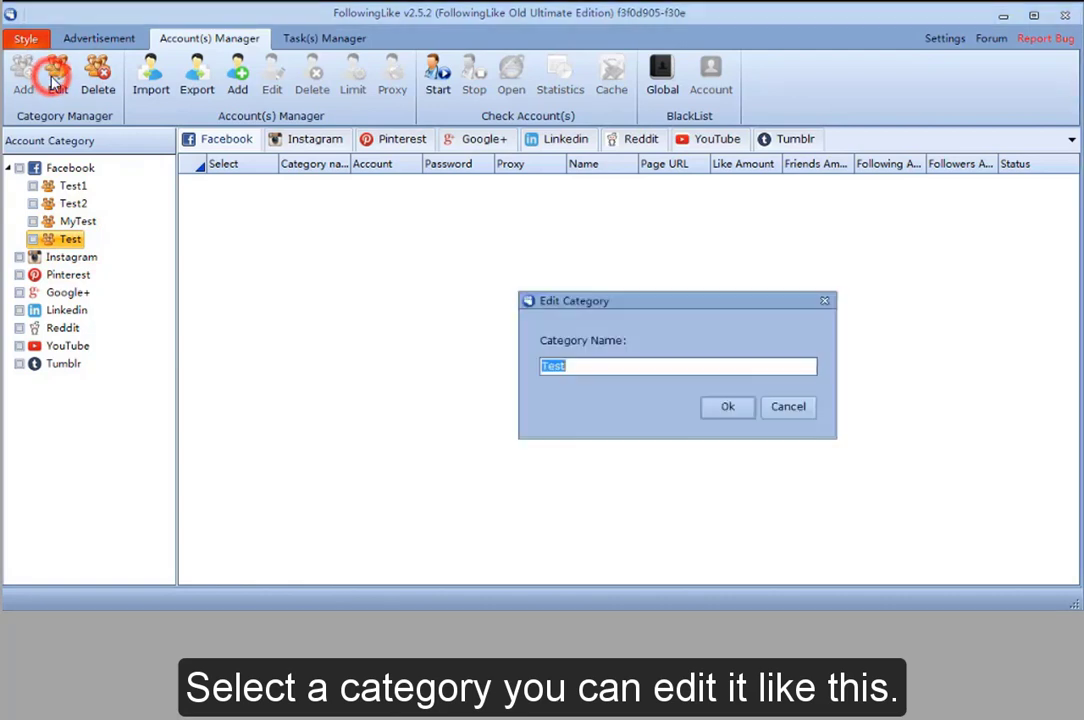
left_click(593, 367)
type("0")
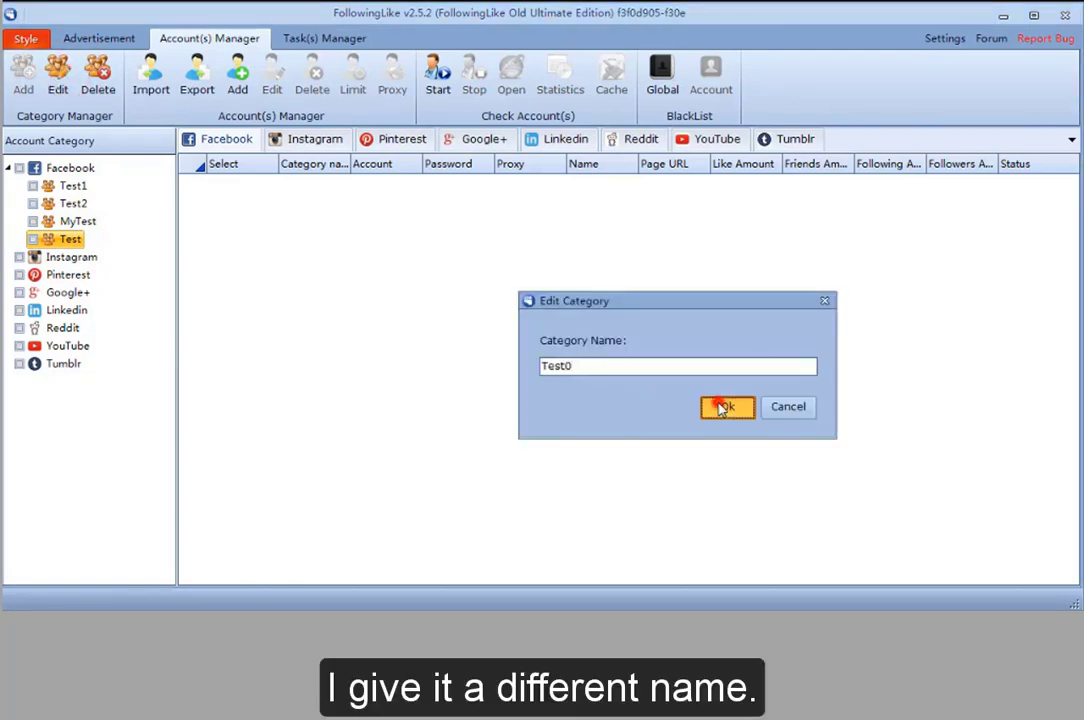
left_click(720, 405)
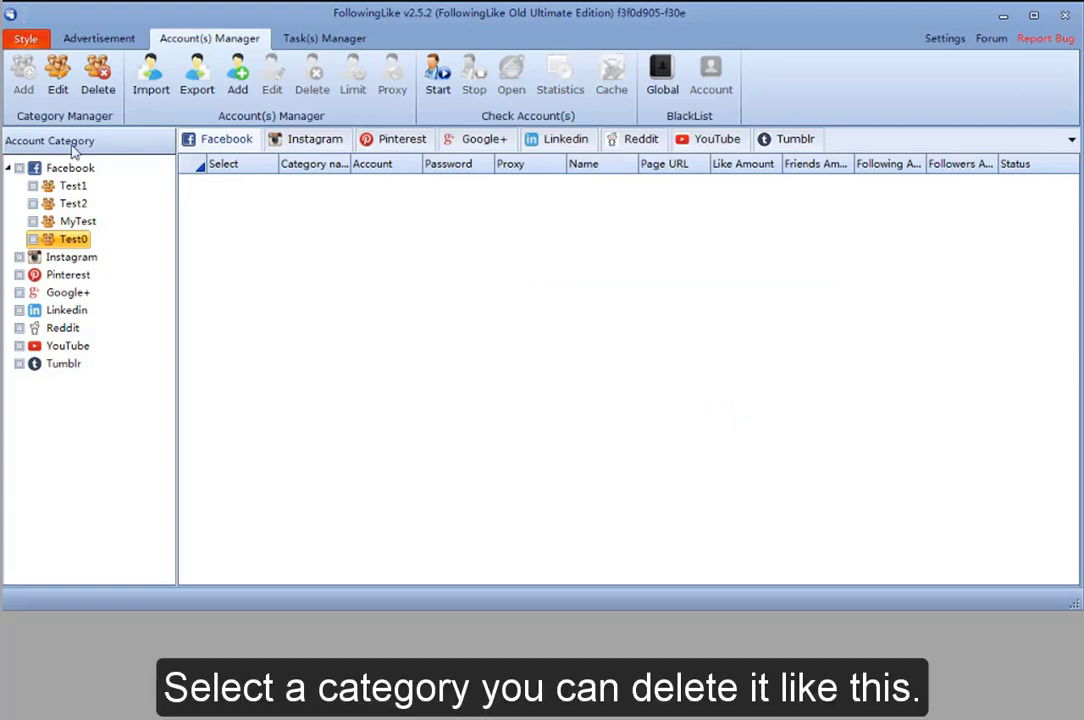
Delete the Test1 category and confirm the deletion
left_click(75, 186)
left_click(98, 78)
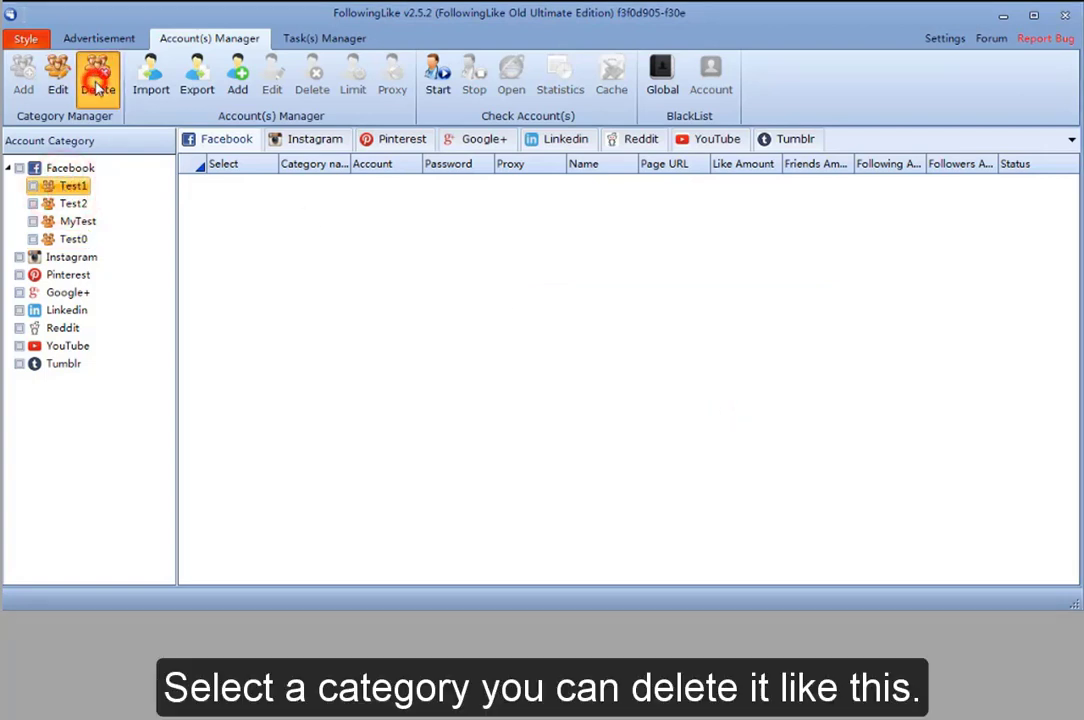
left_click(662, 394)
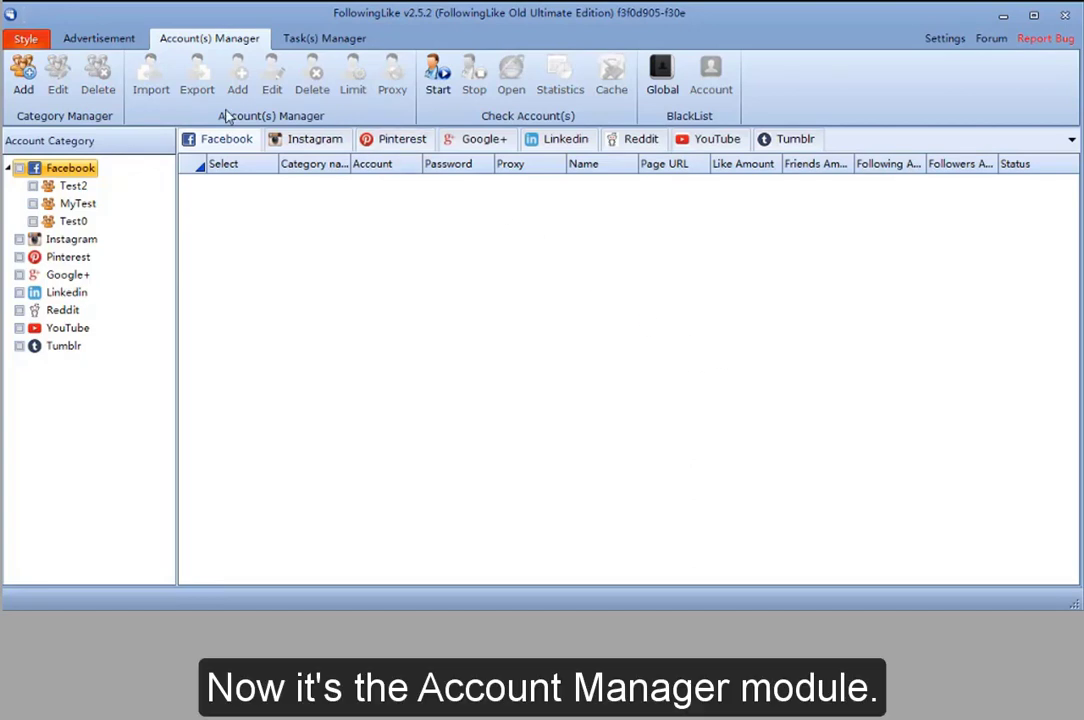
Open the add-account form for Test2 and look over its login, password and proxy fields
left_click(30, 184)
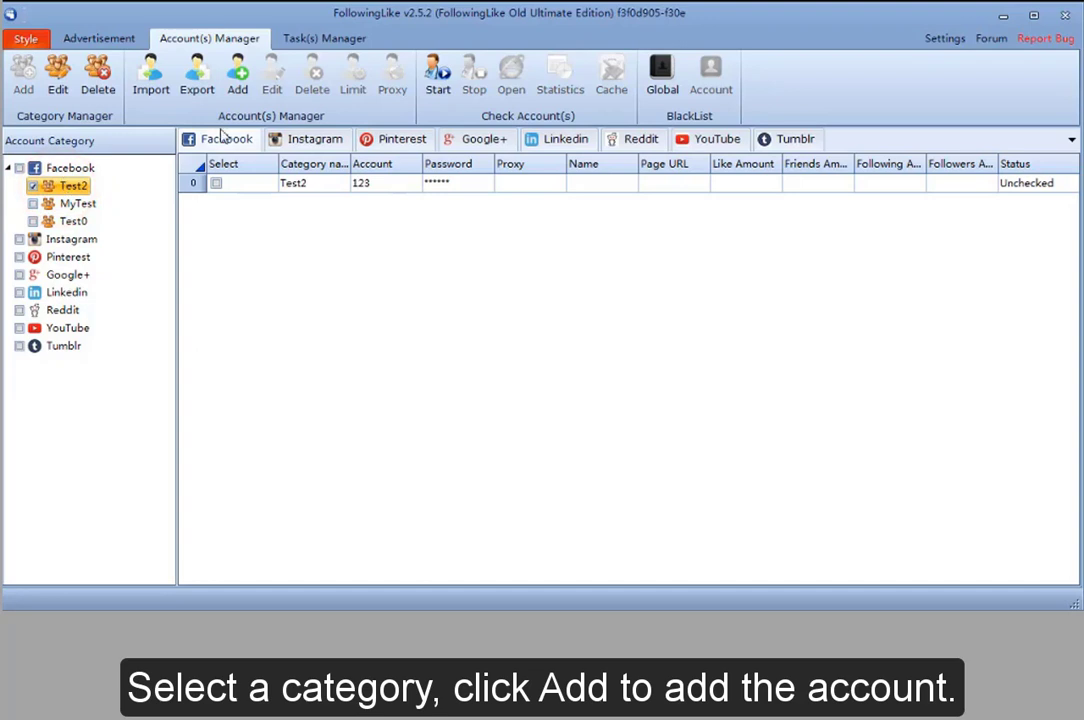
left_click(240, 82)
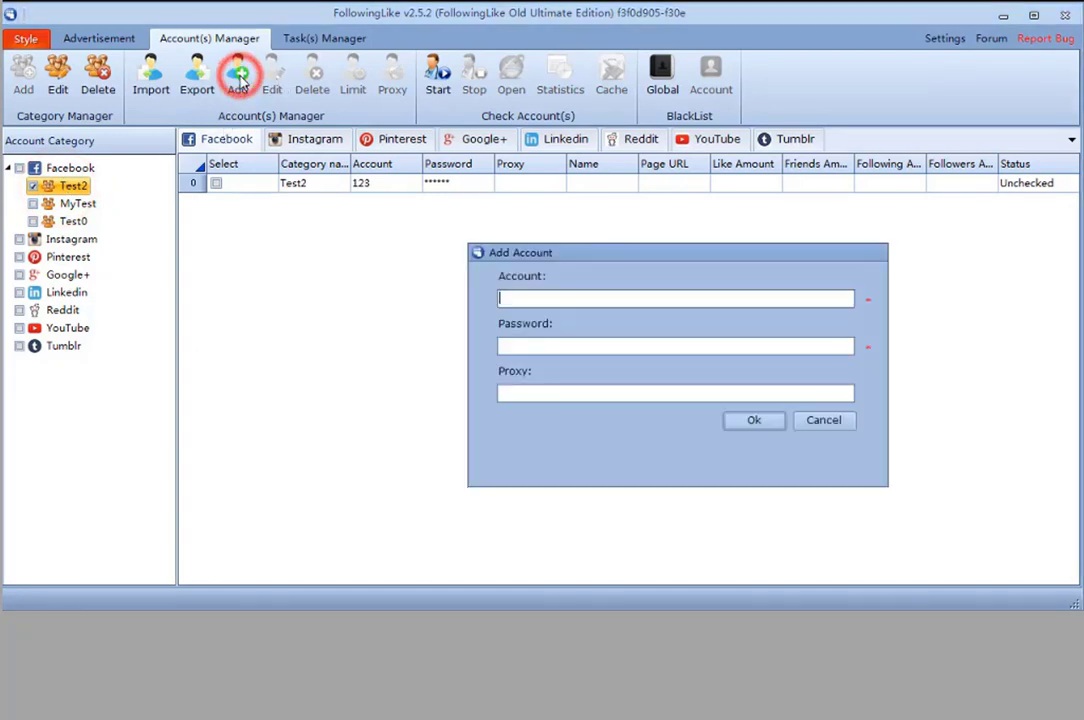
left_click(749, 298)
left_click(733, 346)
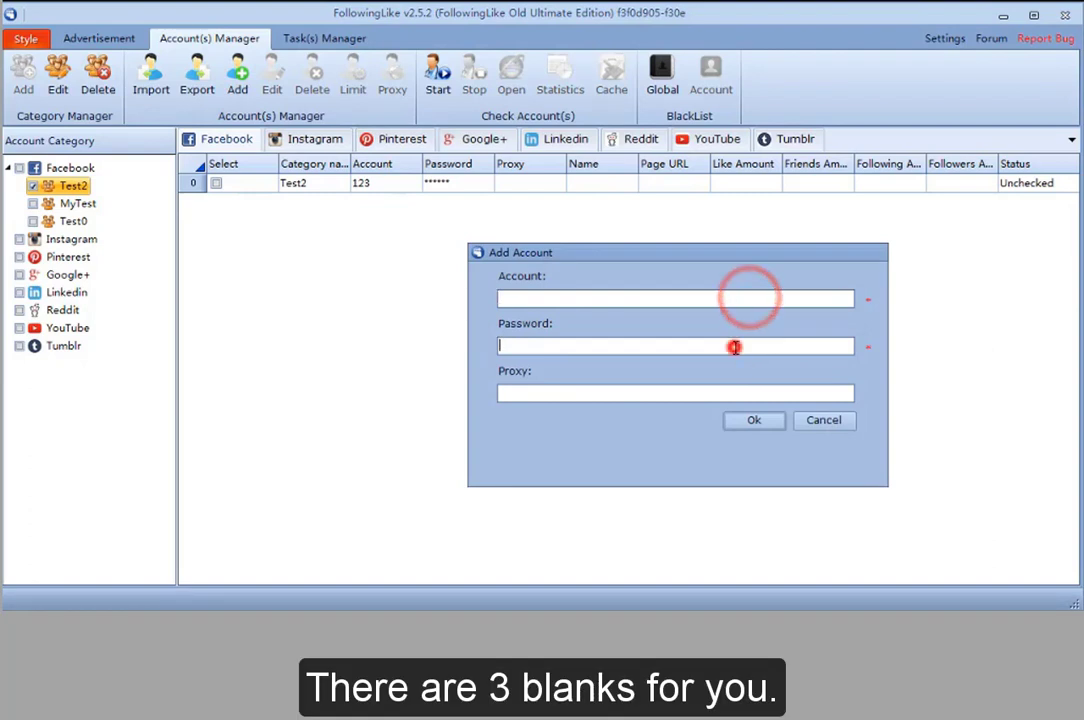
left_click(728, 392)
left_click(613, 297)
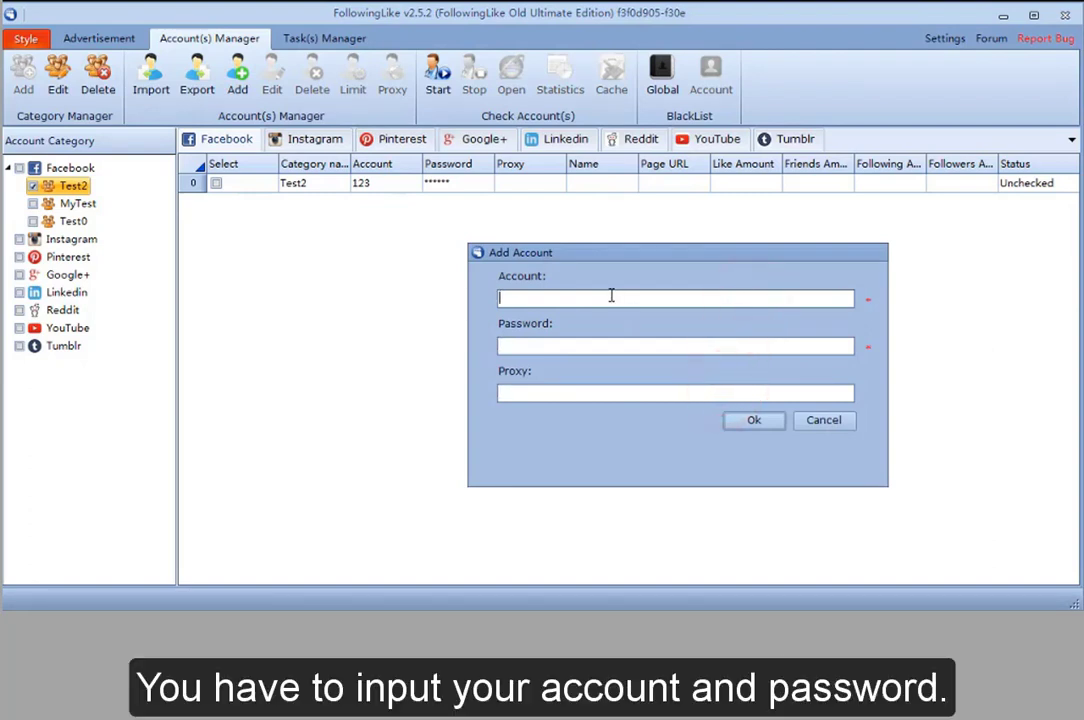
left_click(590, 344)
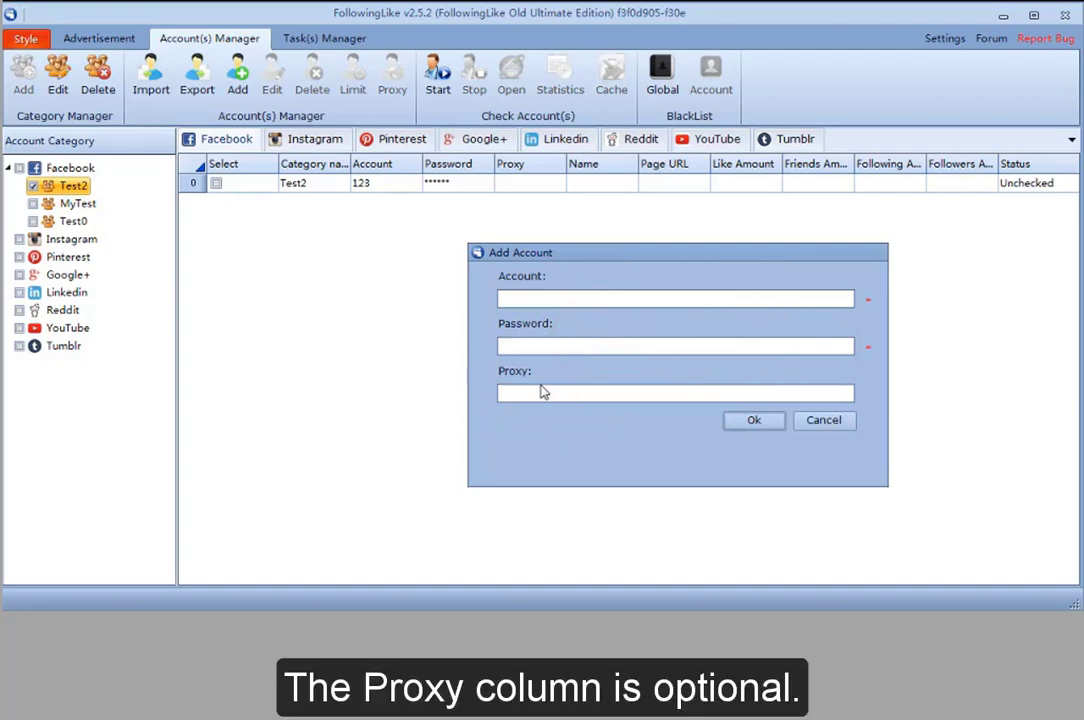
left_click(535, 299)
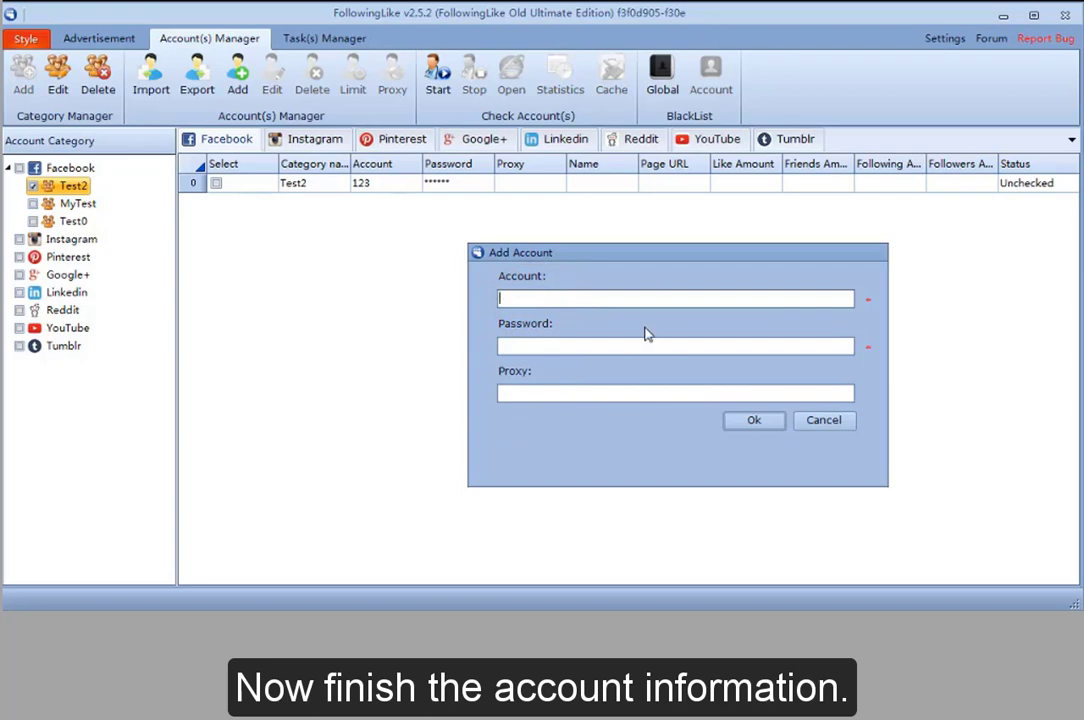
Save account 'FacebookAccount' with its password to Test2, leaving Proxy blank
left_click(571, 299)
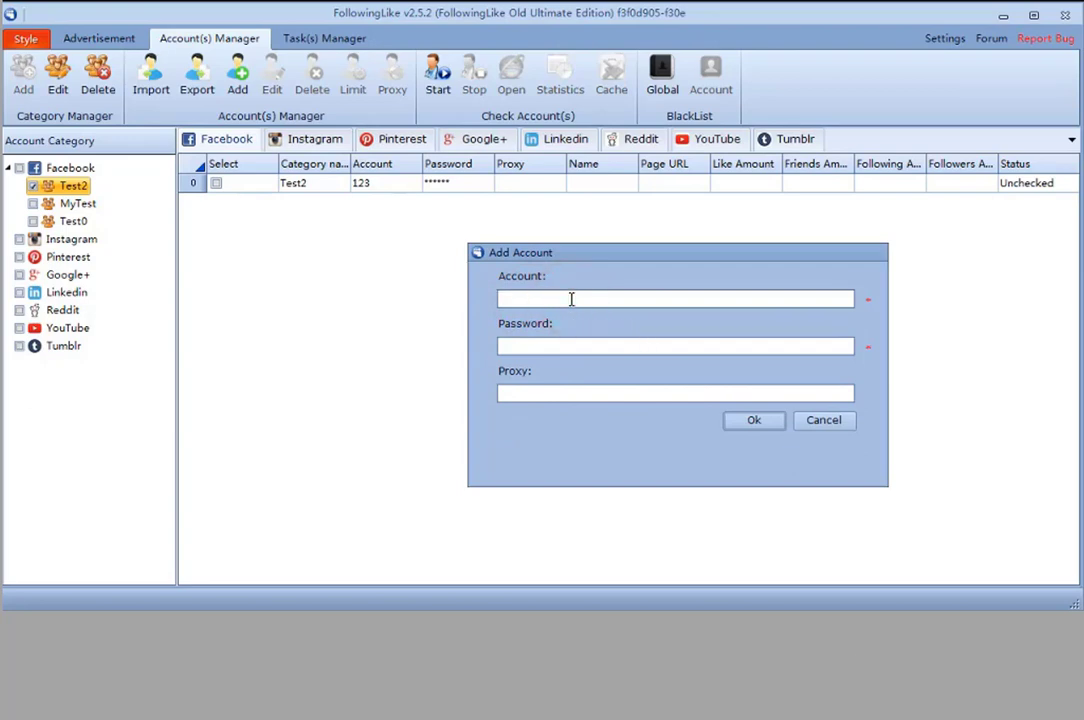
type("FacebookAccount")
key("Tab")
left_click(760, 420)
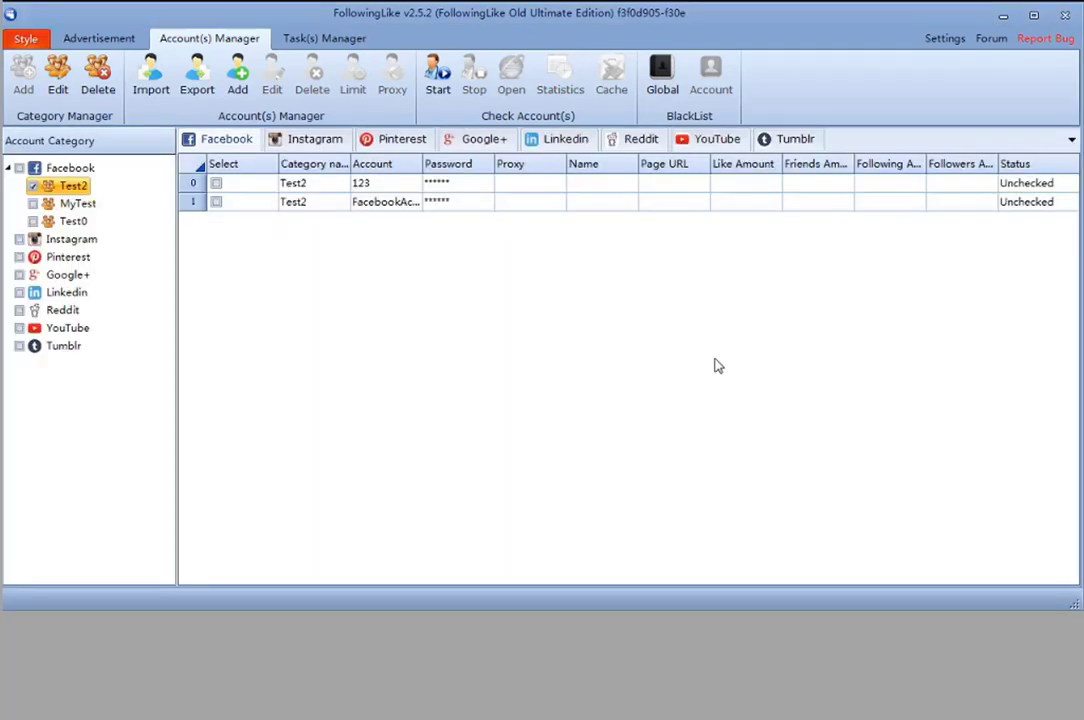
left_click(400, 205)
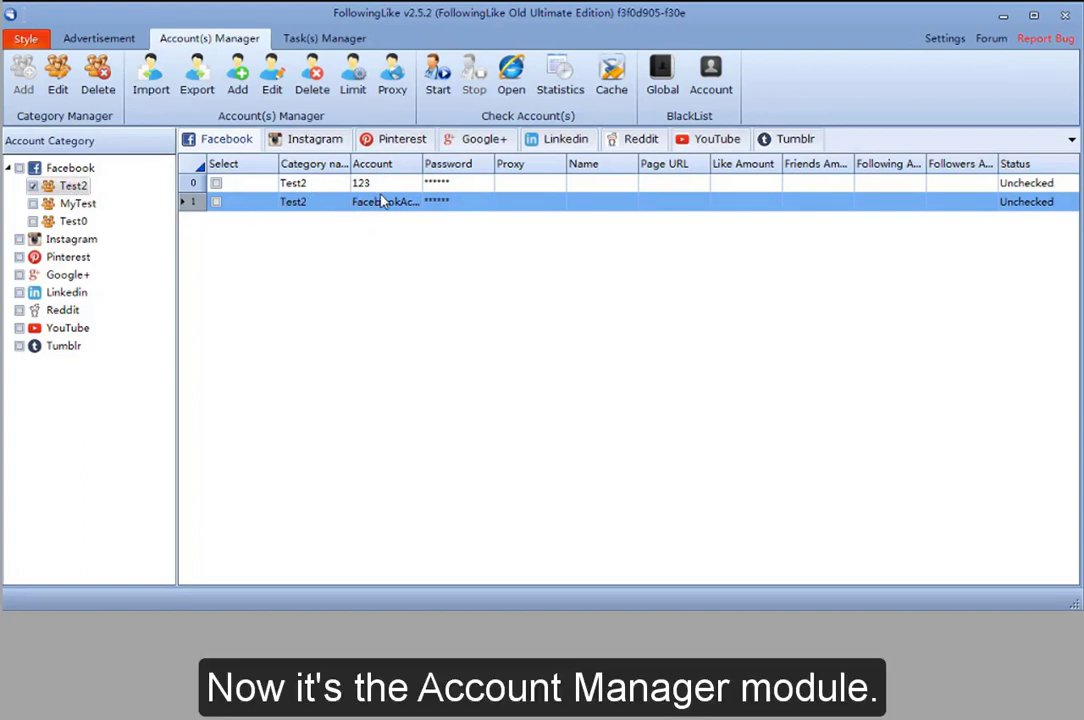
Change account 123's login to 'TestEdit'
left_click(318, 184)
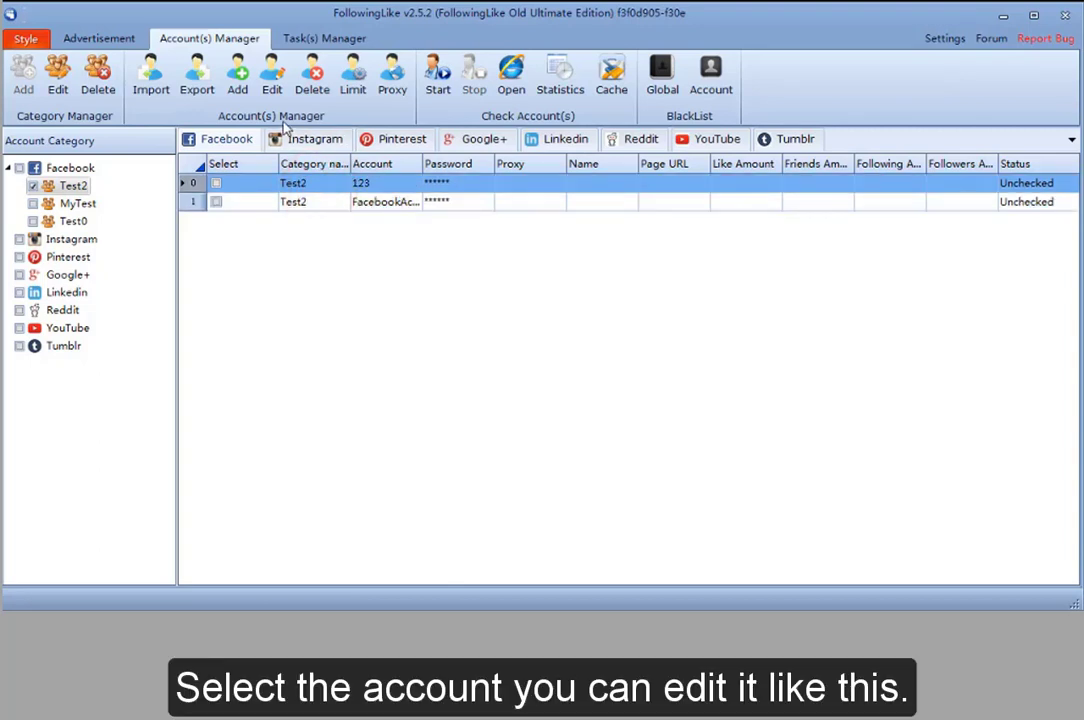
left_click(272, 75)
left_click(582, 296)
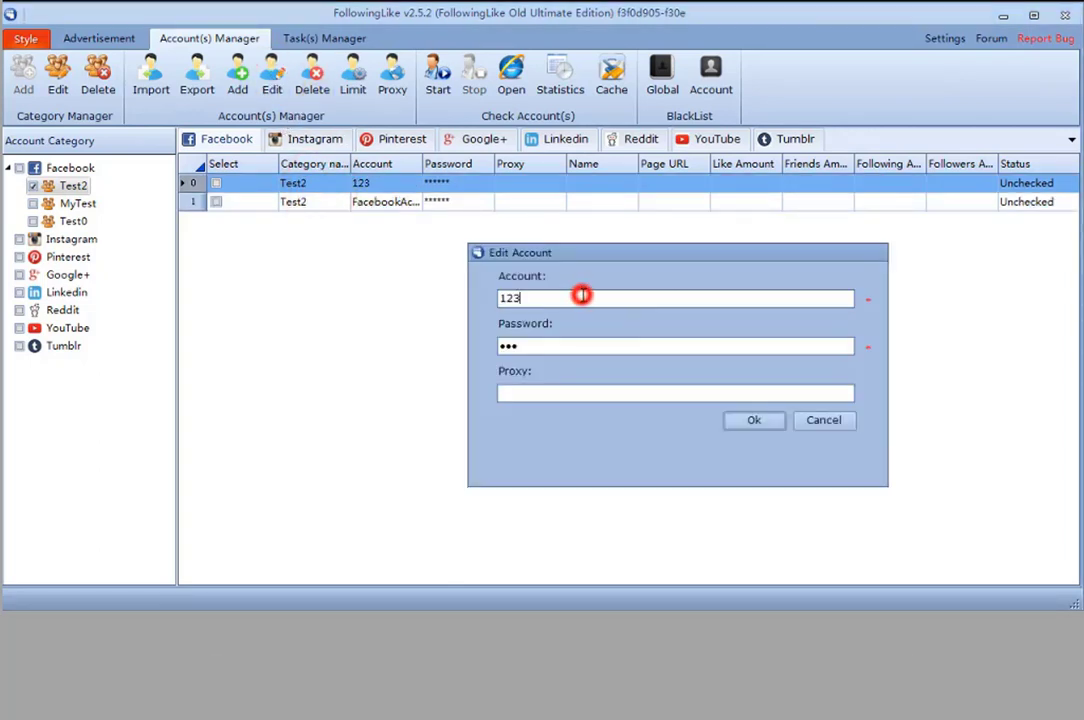
double_click(522, 299)
type("TestEdit")
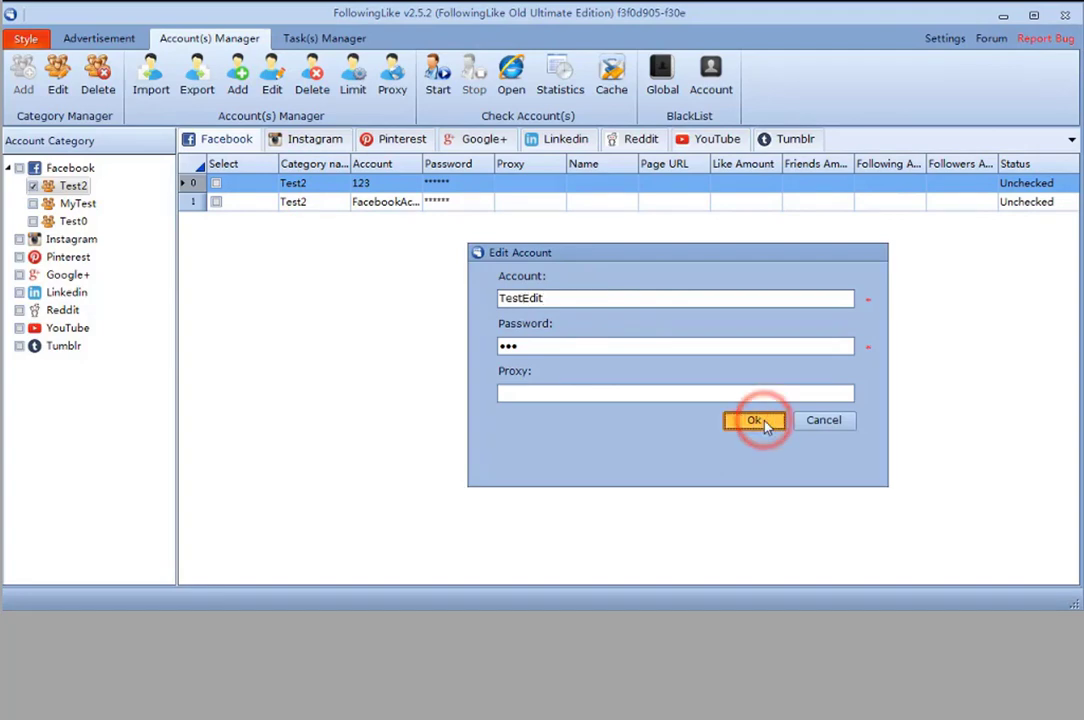
left_click(757, 421)
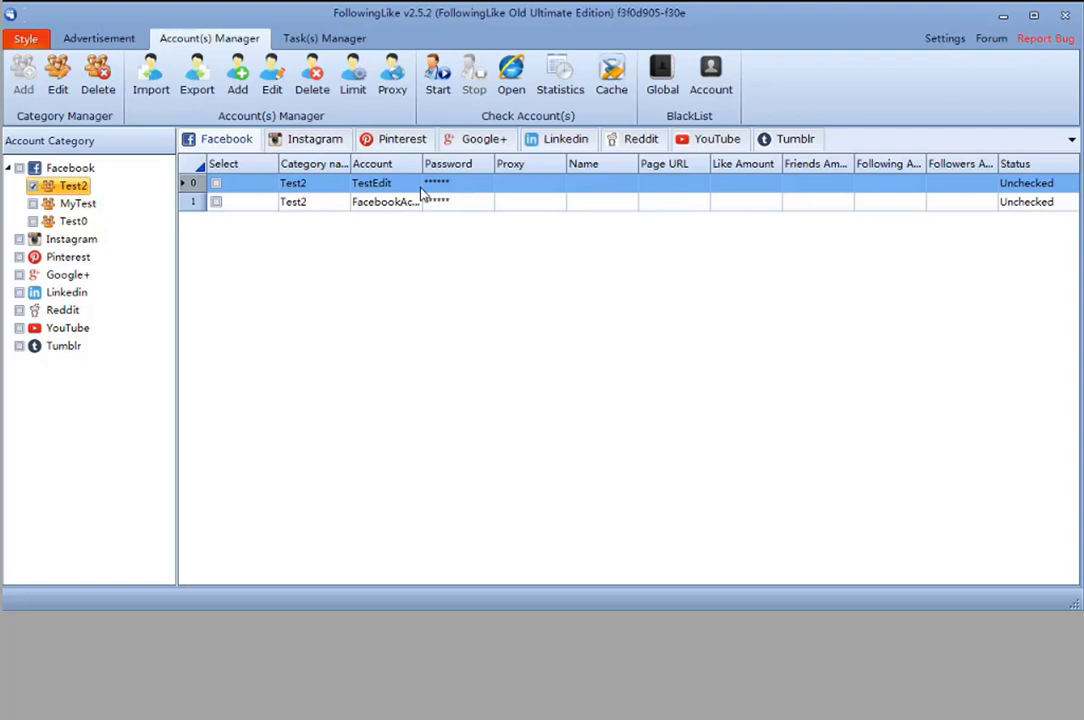
Delete the second account, FacebookAccount, from Test2 and confirm
left_click(653, 201)
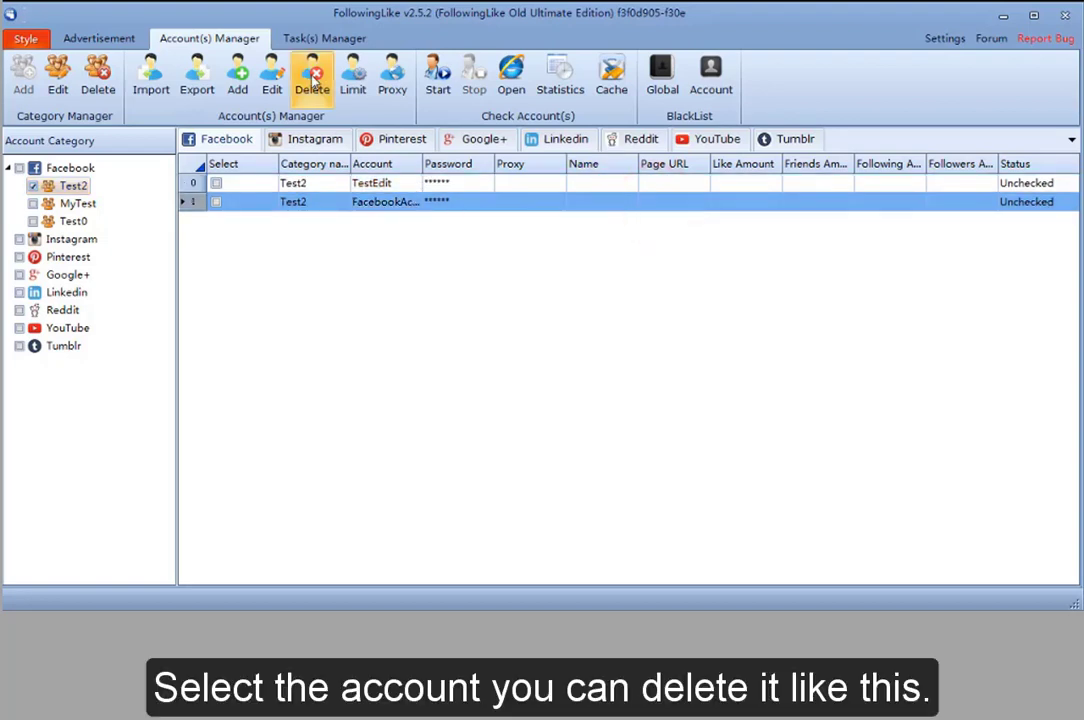
left_click(313, 84)
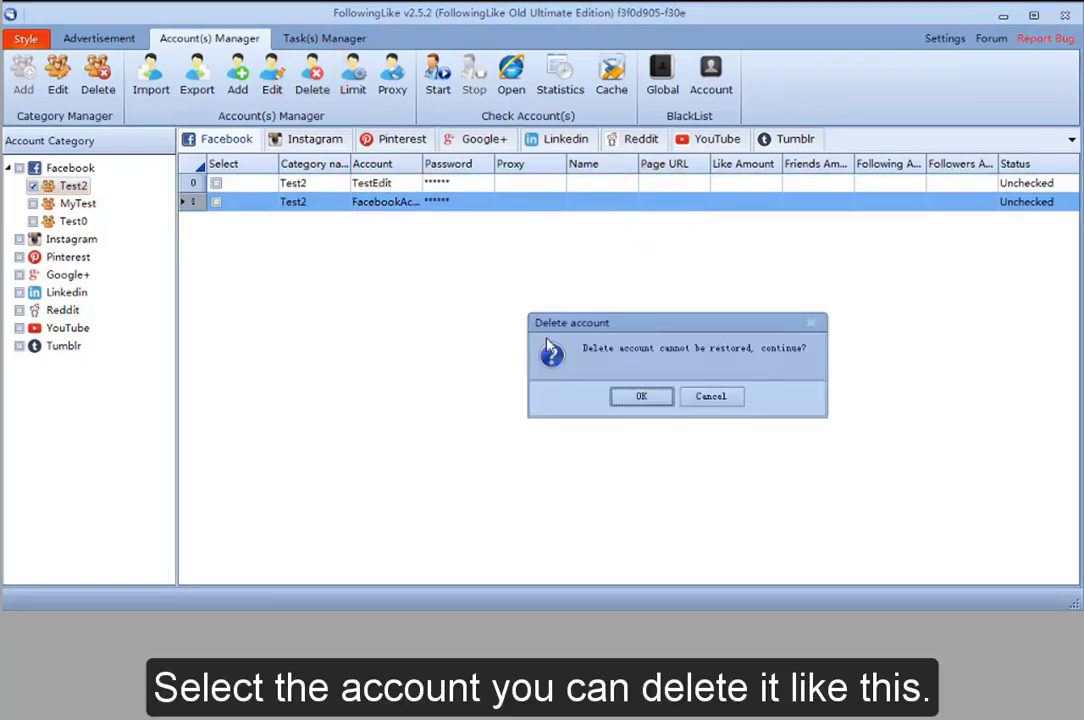
left_click(642, 397)
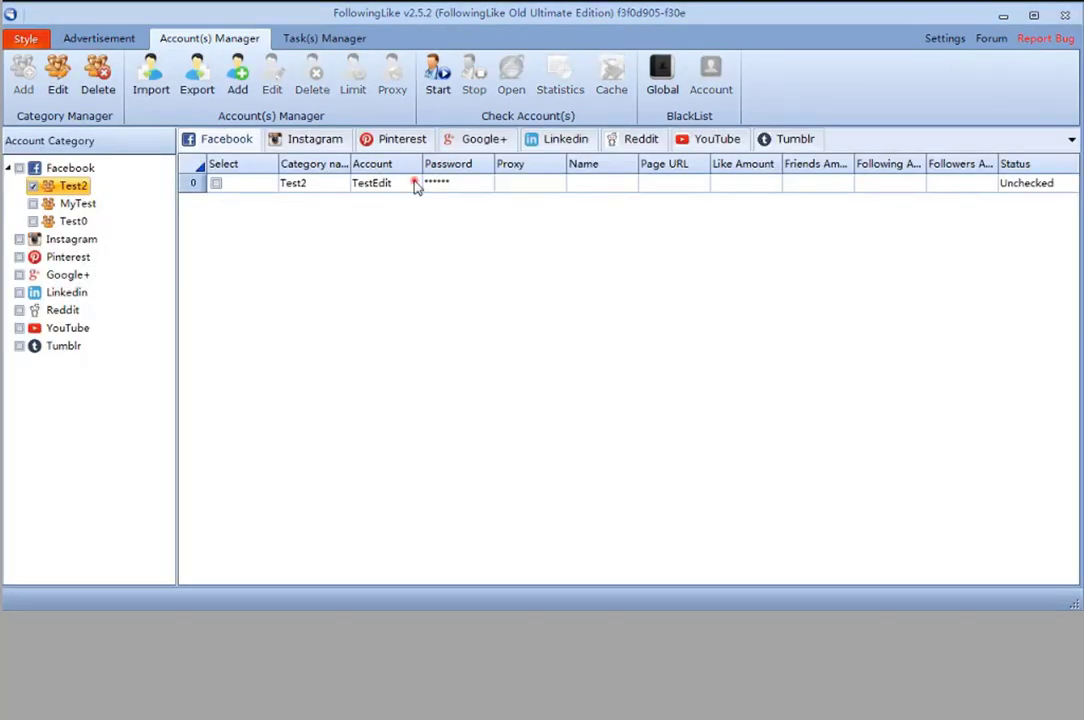
Paste proxy 107.152.239.124:8080 with its credentials into TestEdit's Proxy field and save
left_click(409, 182)
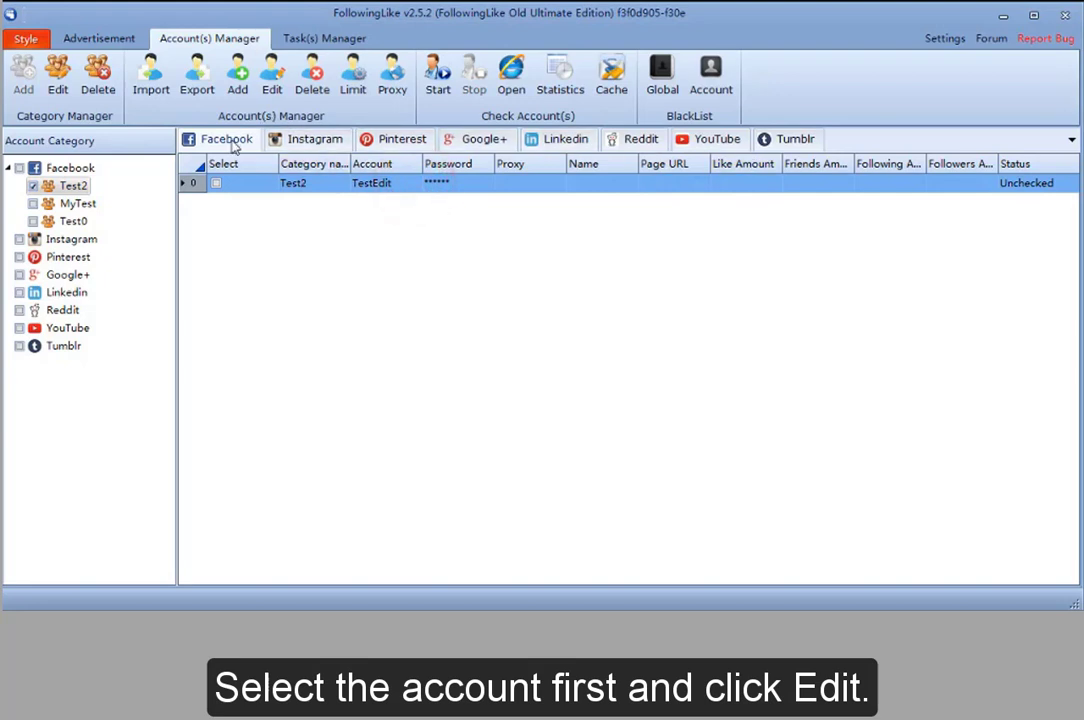
left_click(272, 88)
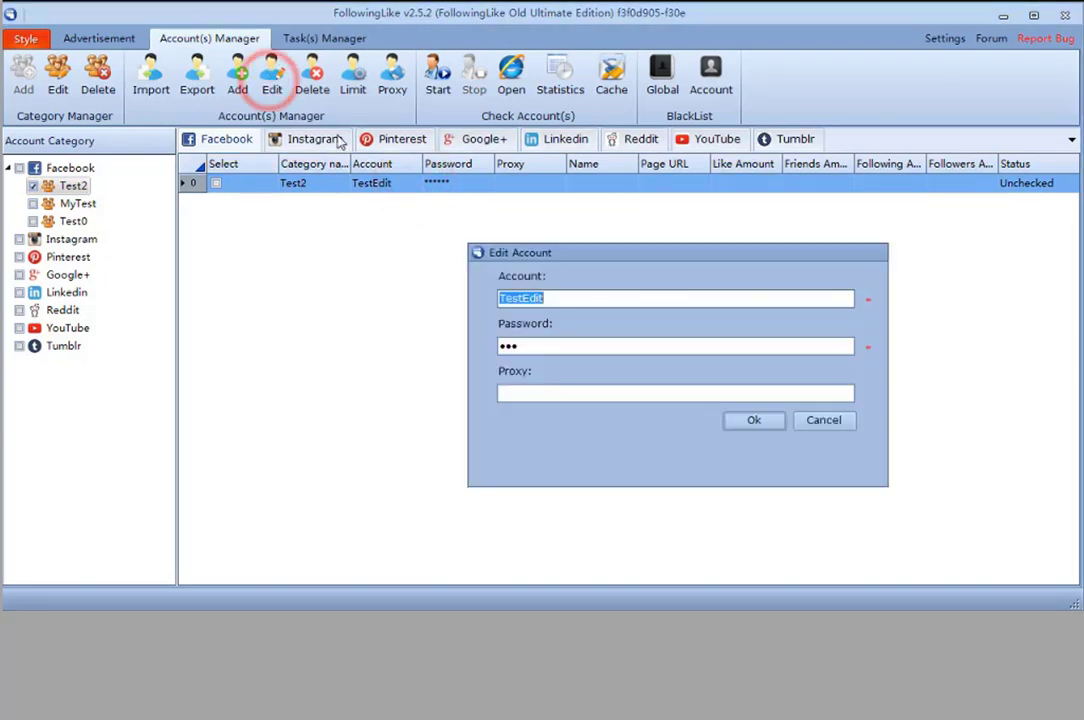
left_click(537, 394)
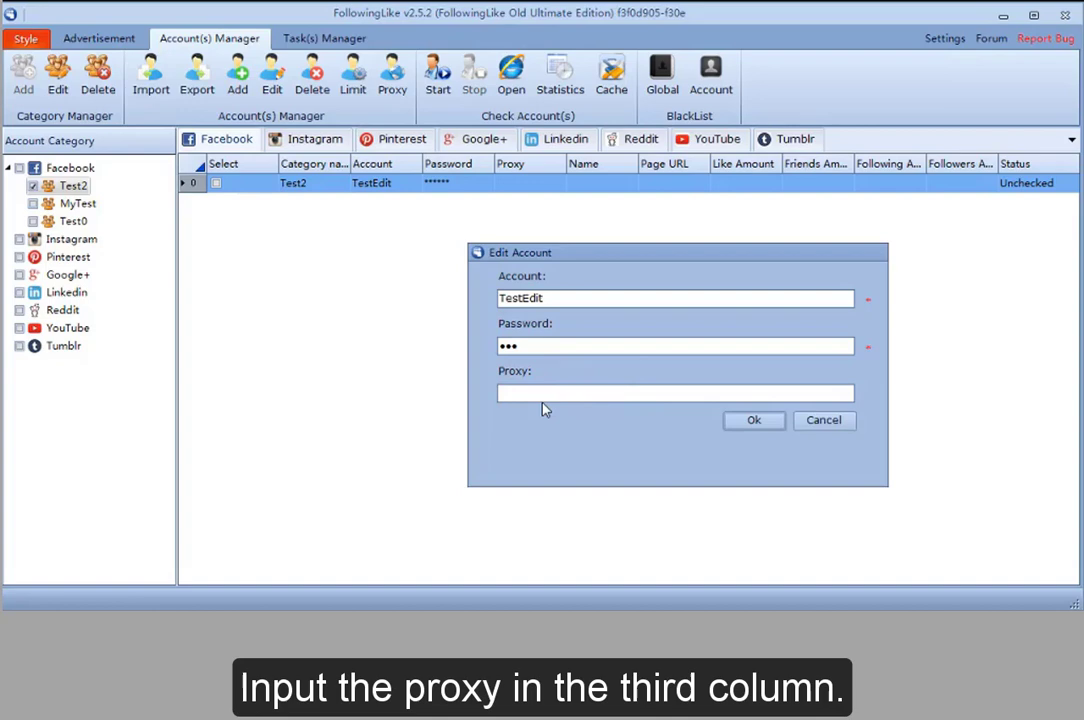
left_click(726, 394)
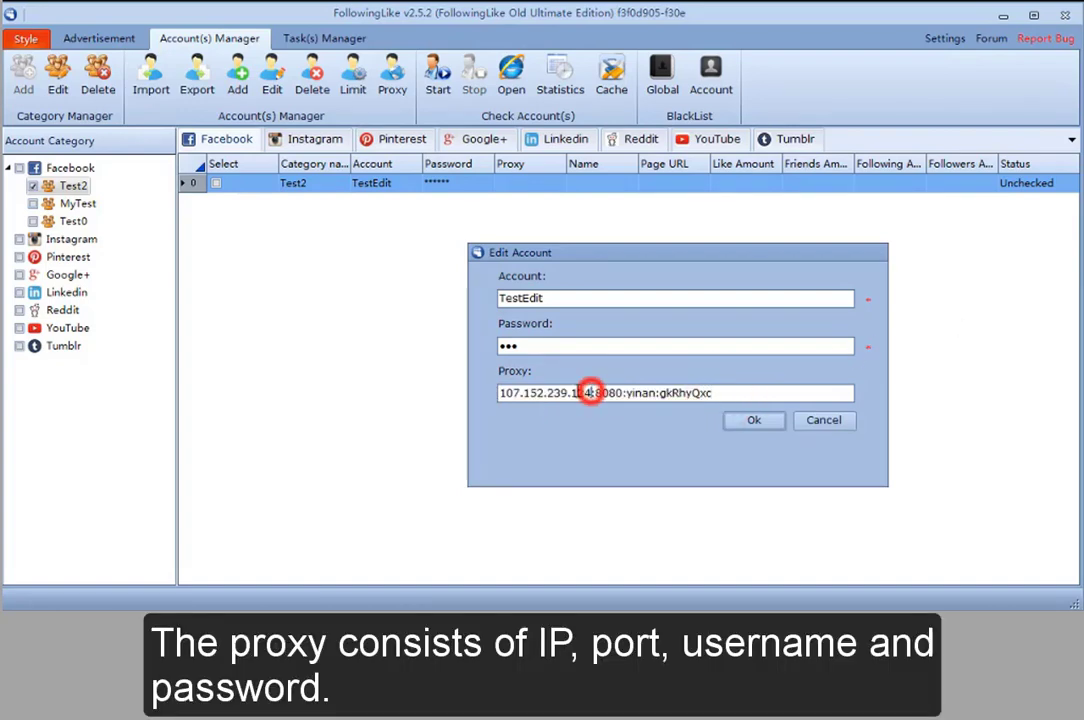
double_click(593, 392)
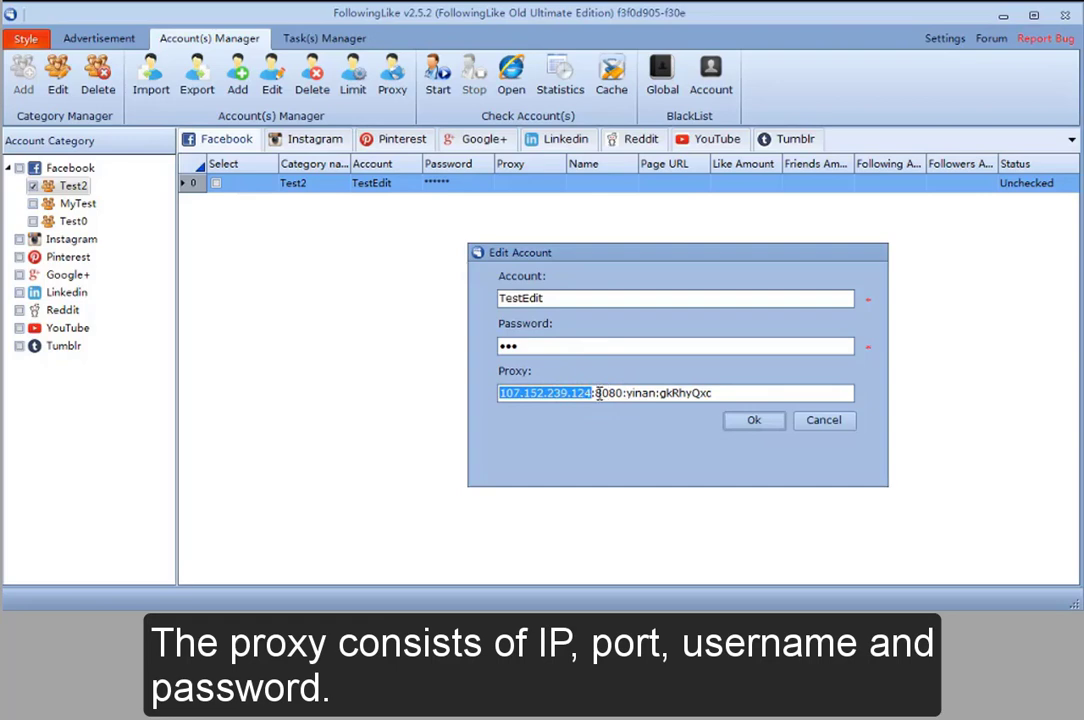
double_click(607, 393)
left_click_drag(625, 393, 657, 393)
left_click(757, 420)
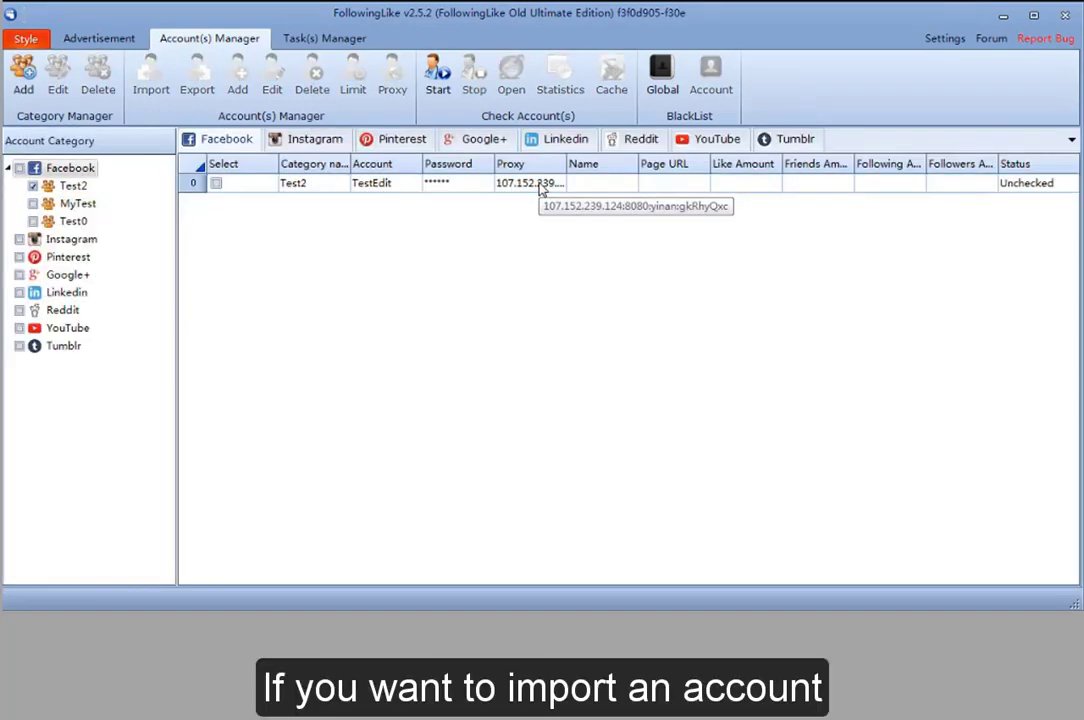
Import TAccount.csv into the Test0 category, adding accounts test1 to test13
left_click(73, 221)
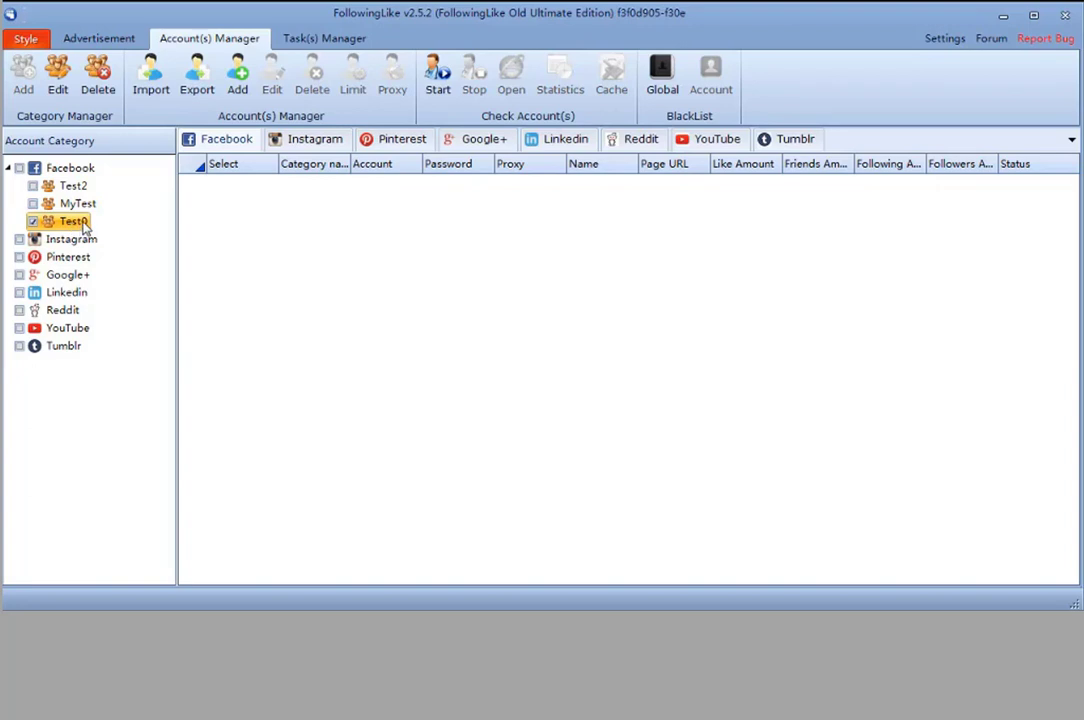
left_click(151, 80)
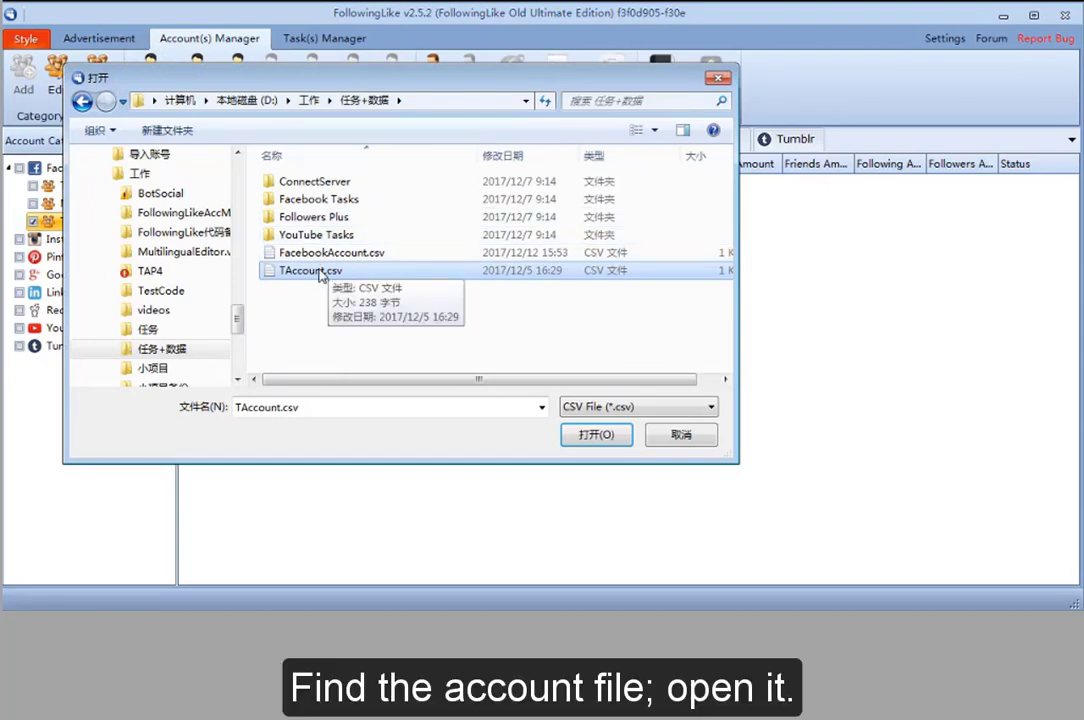
left_click(594, 436)
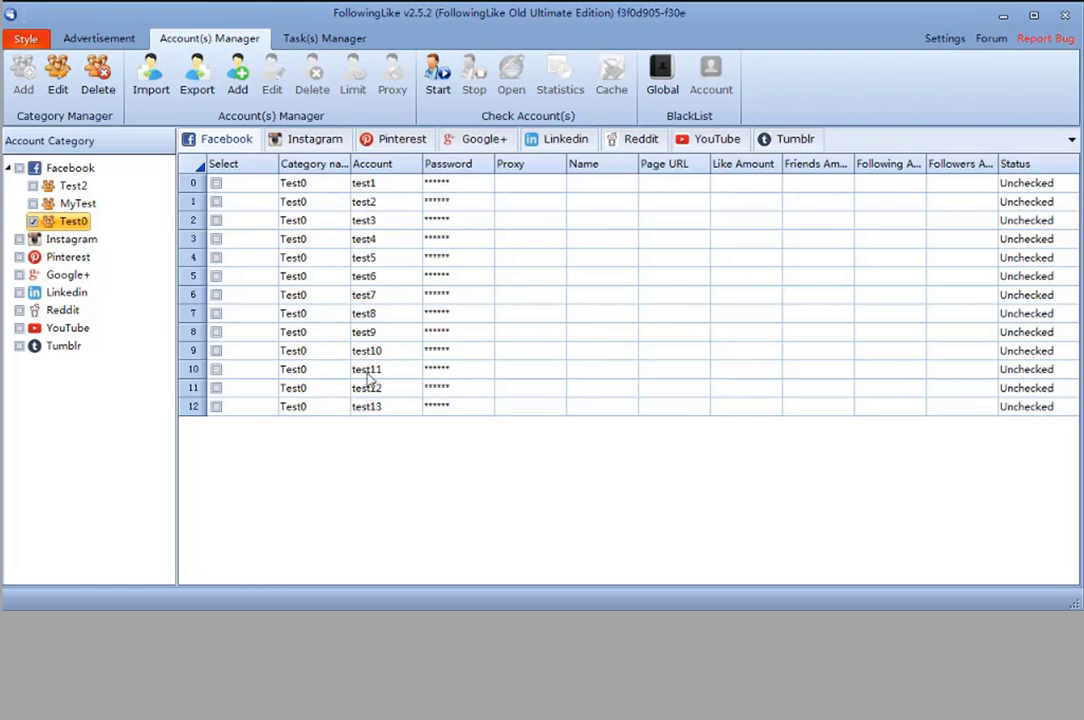
Export Test0's accounts as 'TestExport' and dismiss the success message
left_click(392, 332)
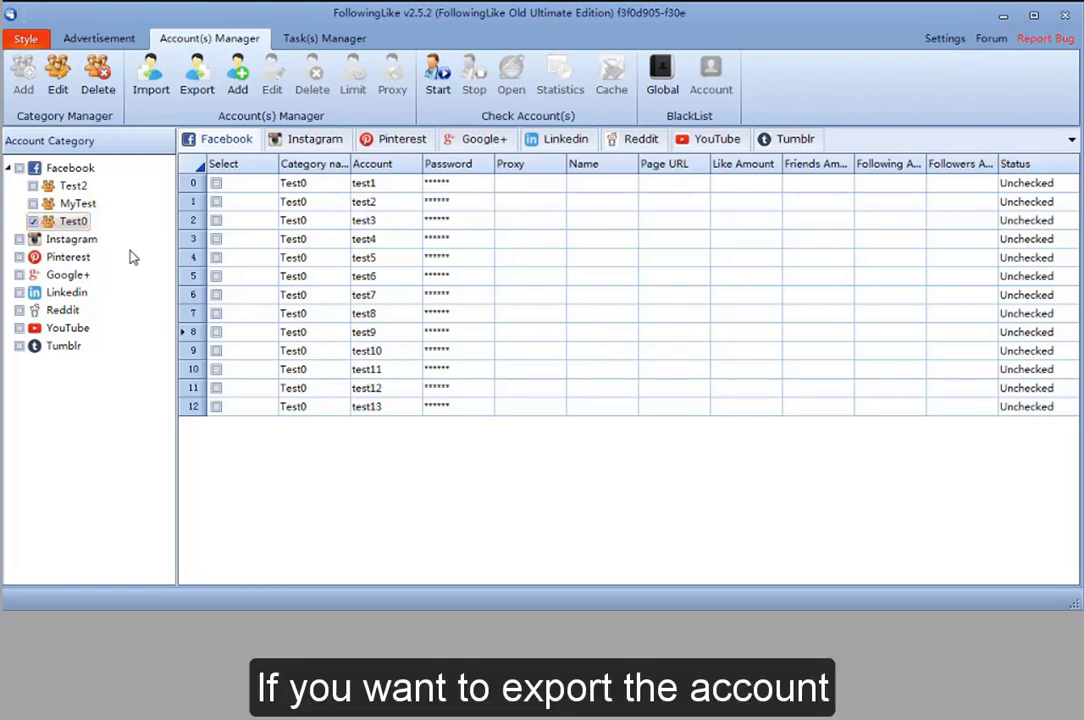
left_click(68, 222)
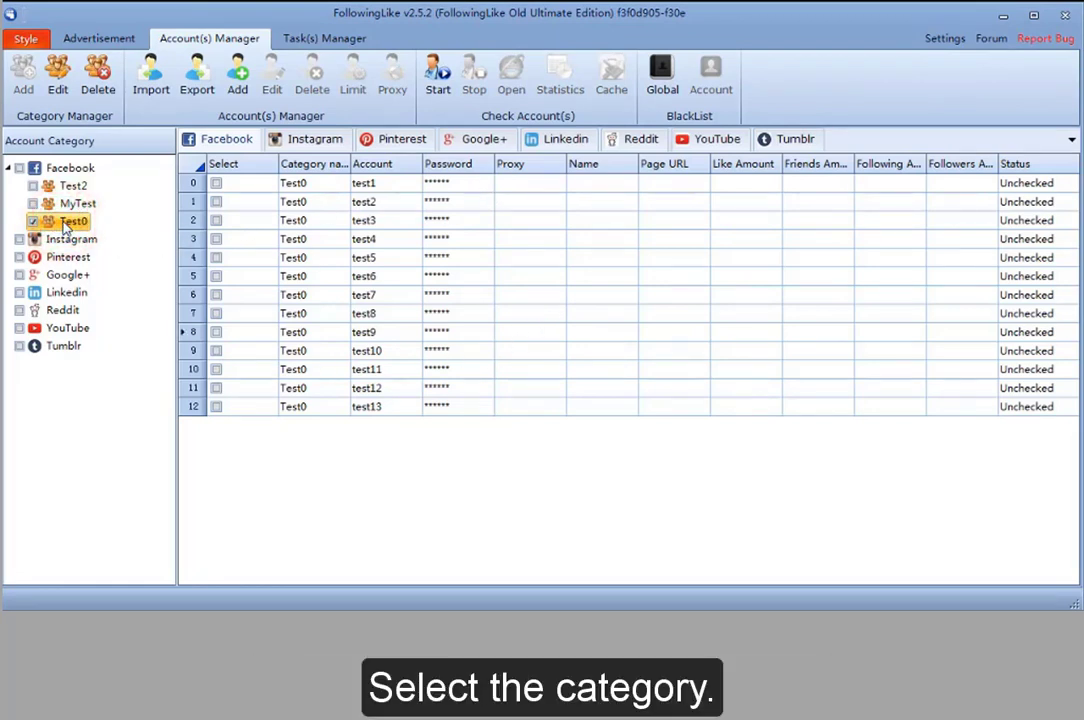
left_click(197, 75)
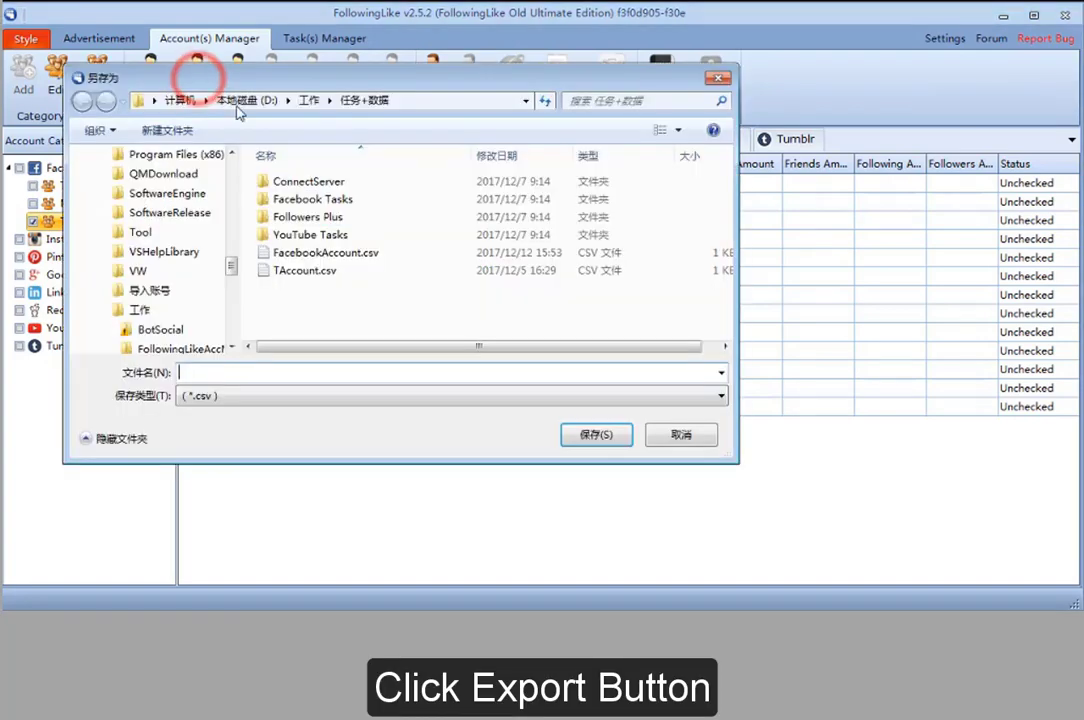
left_click(298, 374)
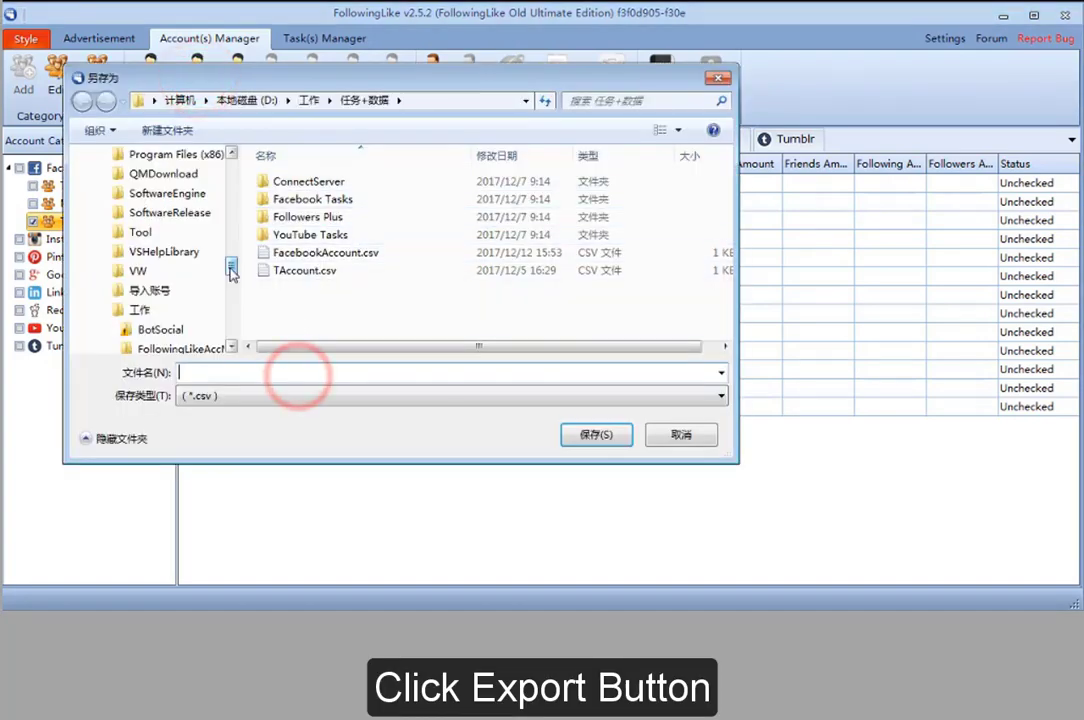
left_click(257, 372)
type("TestExpo")
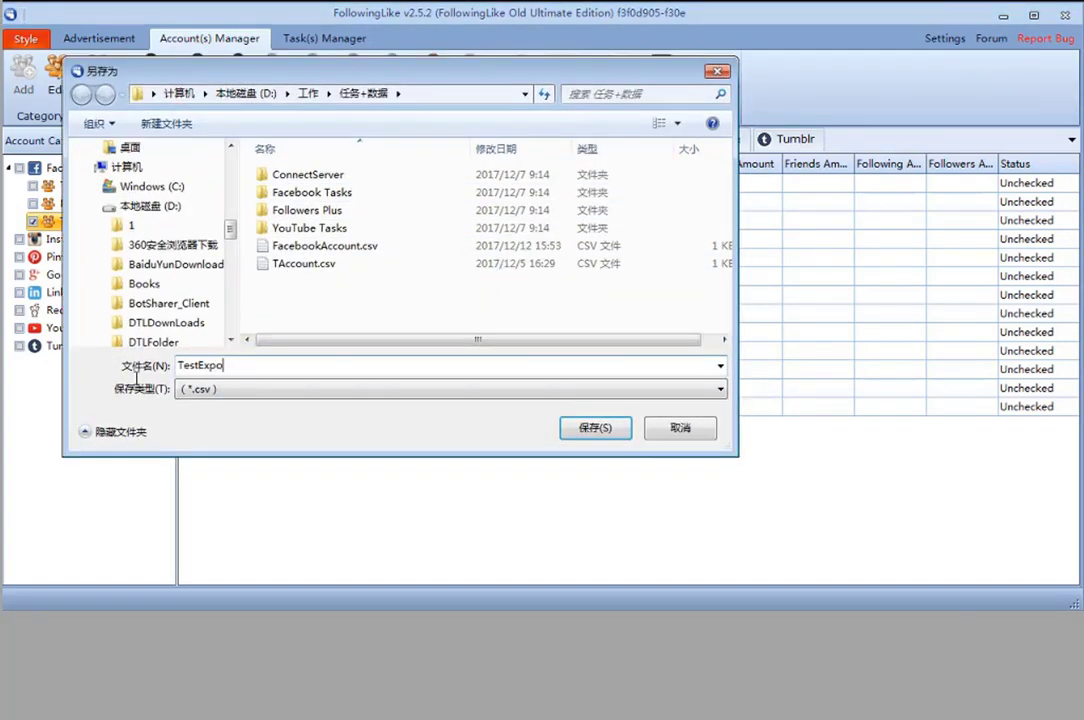
type("rt")
left_click(595, 427)
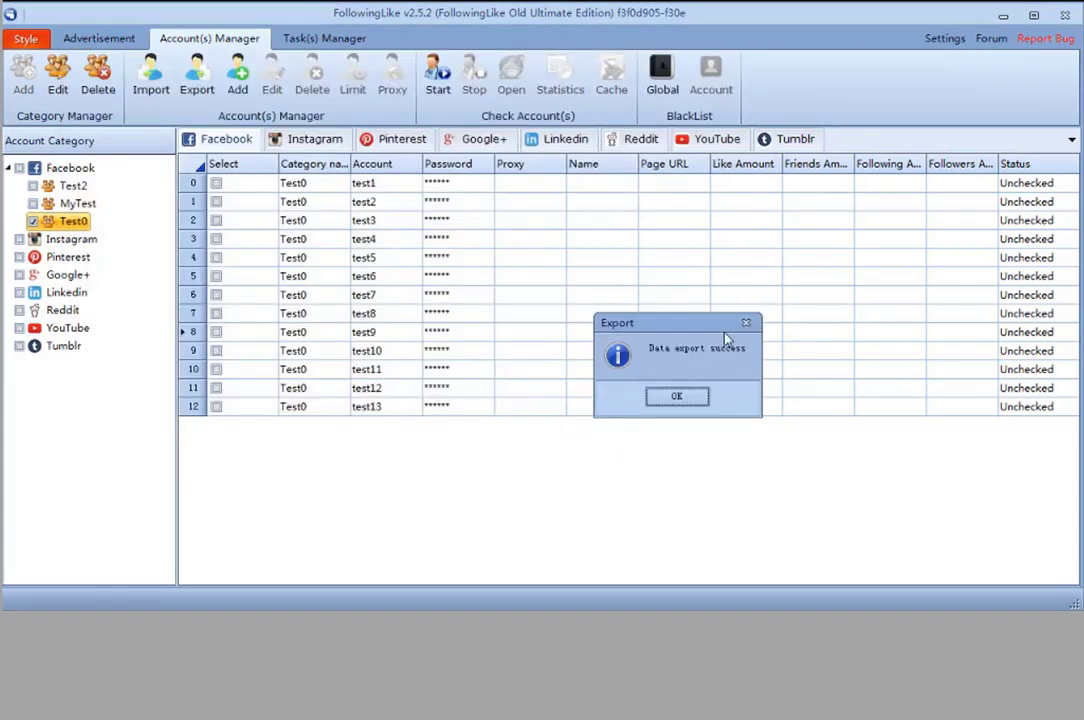
left_click(692, 398)
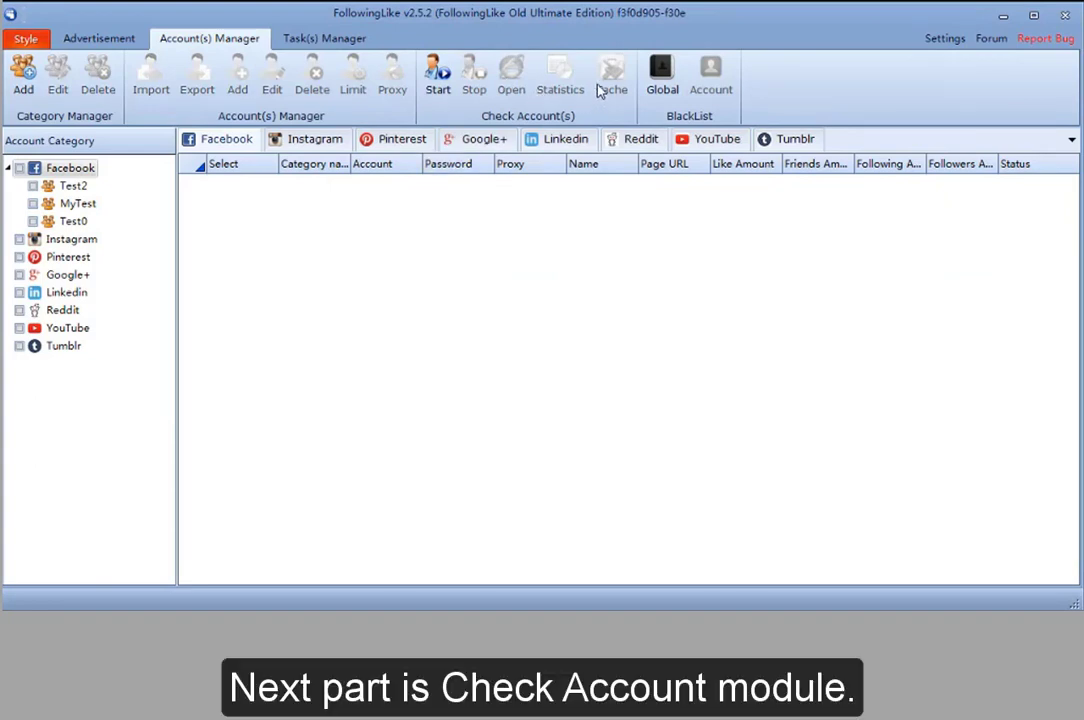
Tick the first MyTest account and run Check Account(s) until it reports Normal
left_click(32, 204)
left_click(452, 185)
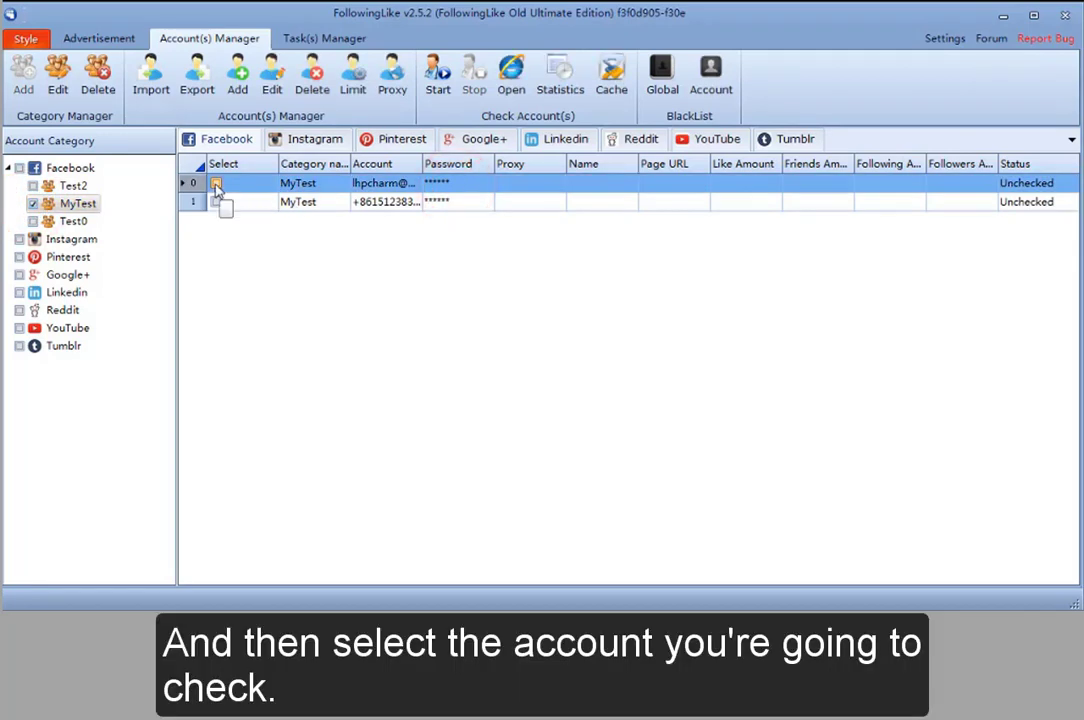
left_click(216, 185)
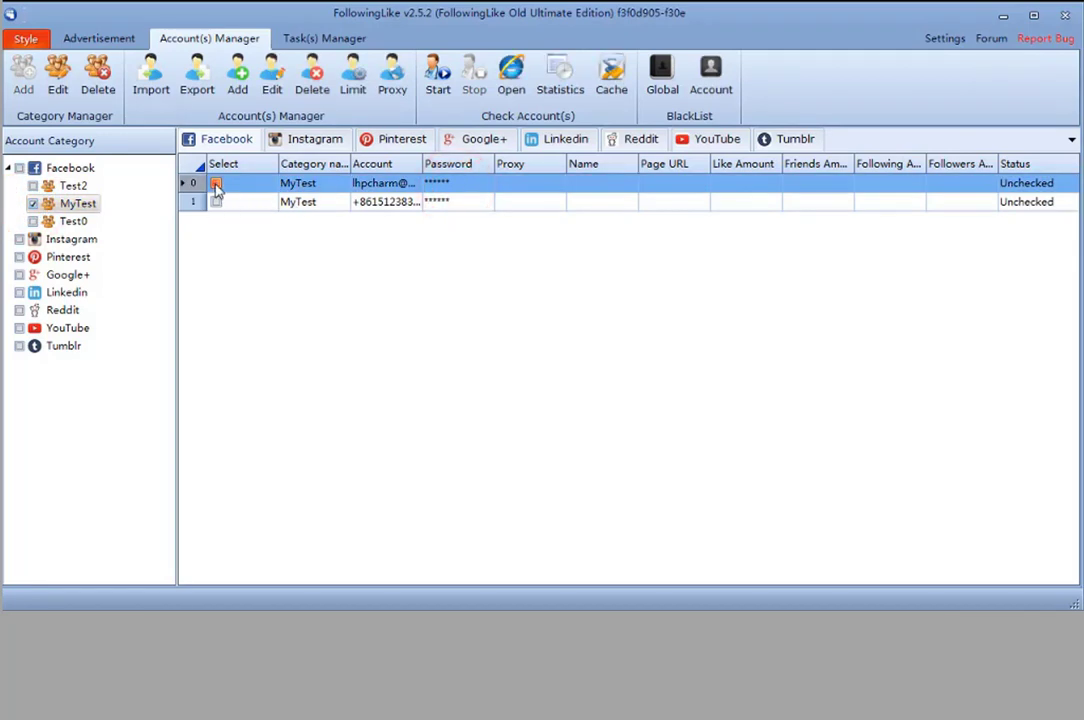
left_click(440, 85)
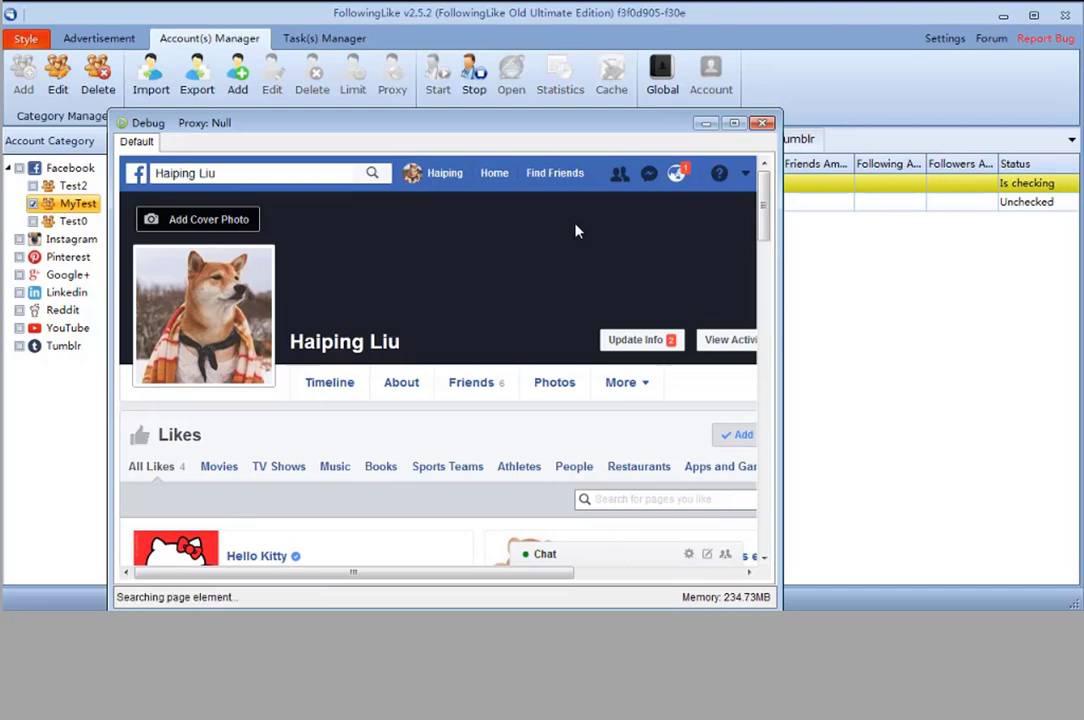
left_click(553, 186)
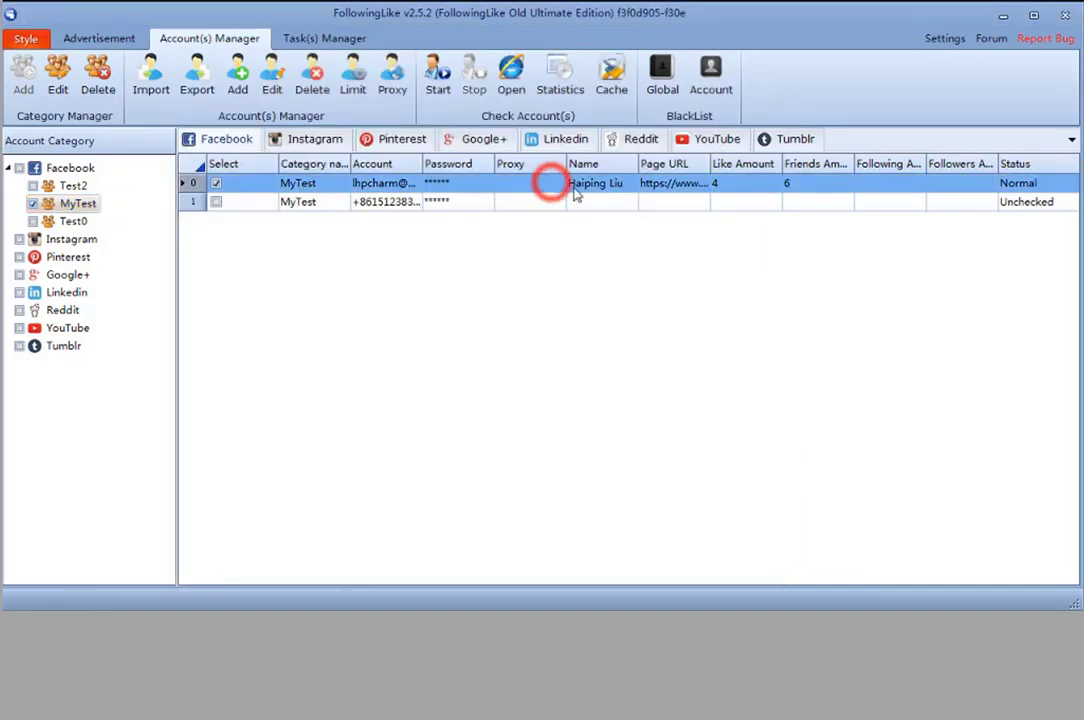